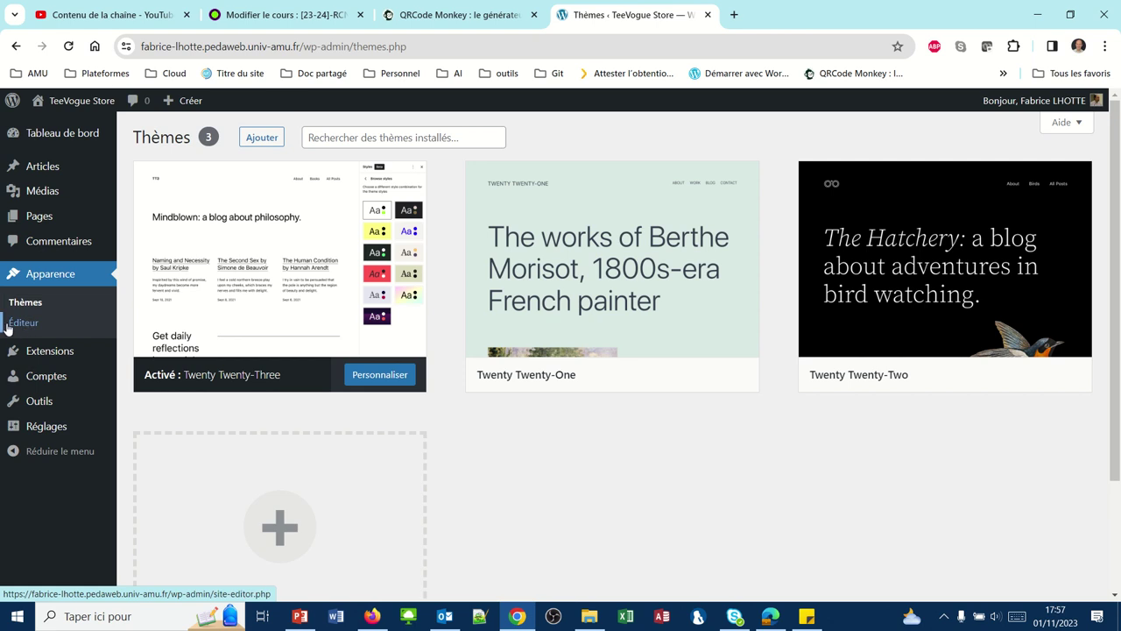
Open the site's navigation menu for editing in the site editor.
{"action": "left_click", "coordinate": [19, 325]}
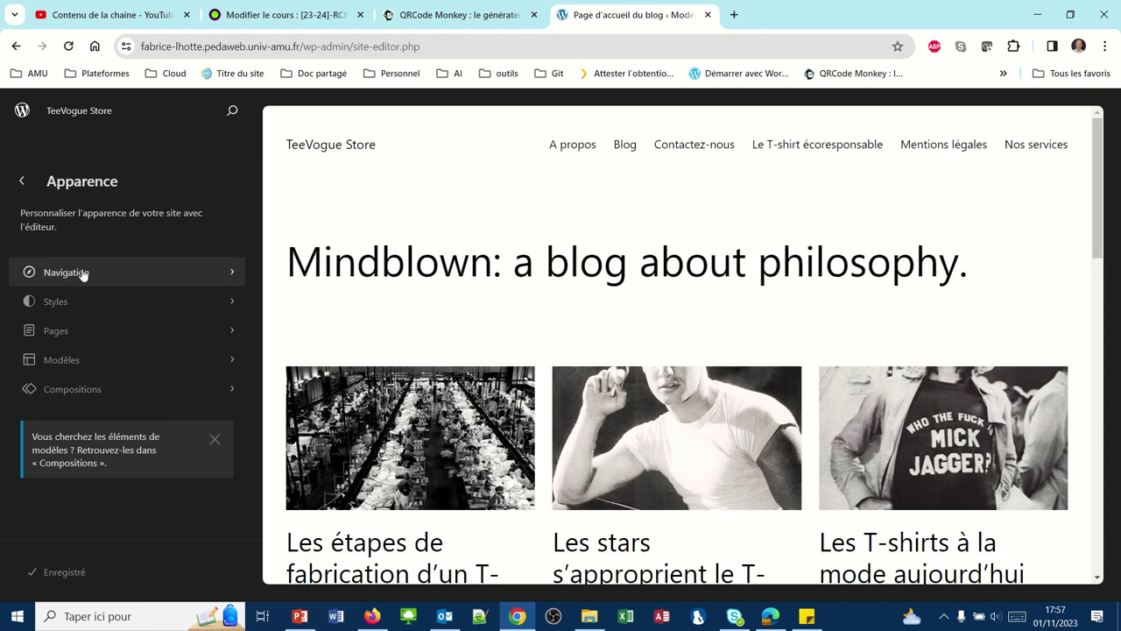
{"action": "left_click", "coordinate": [81, 272]}
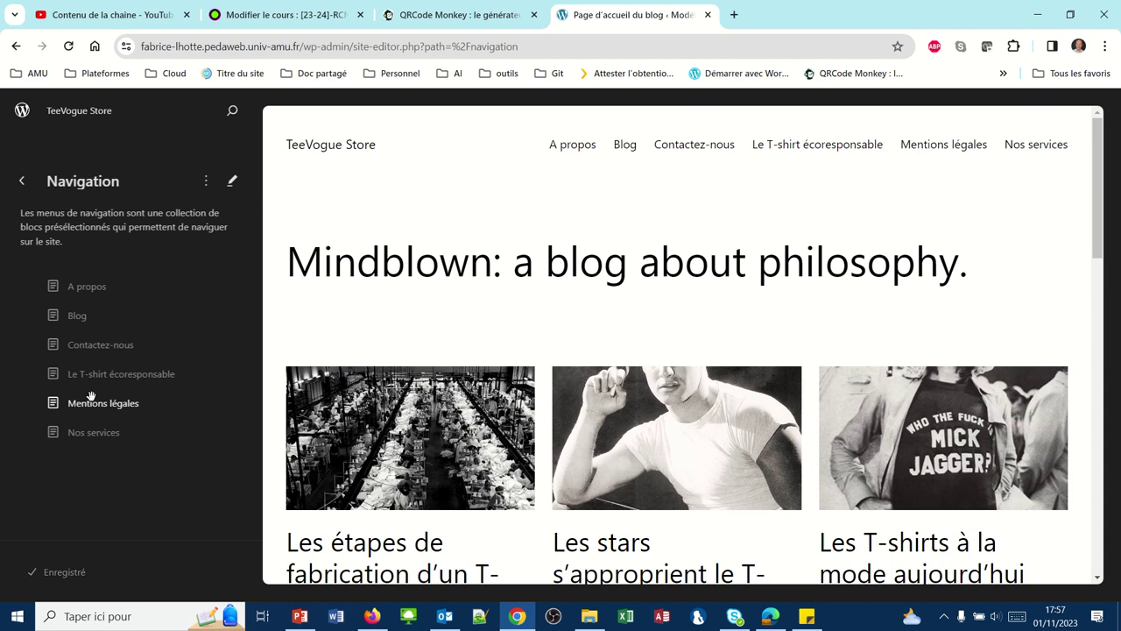
{"action": "left_click", "coordinate": [230, 184]}
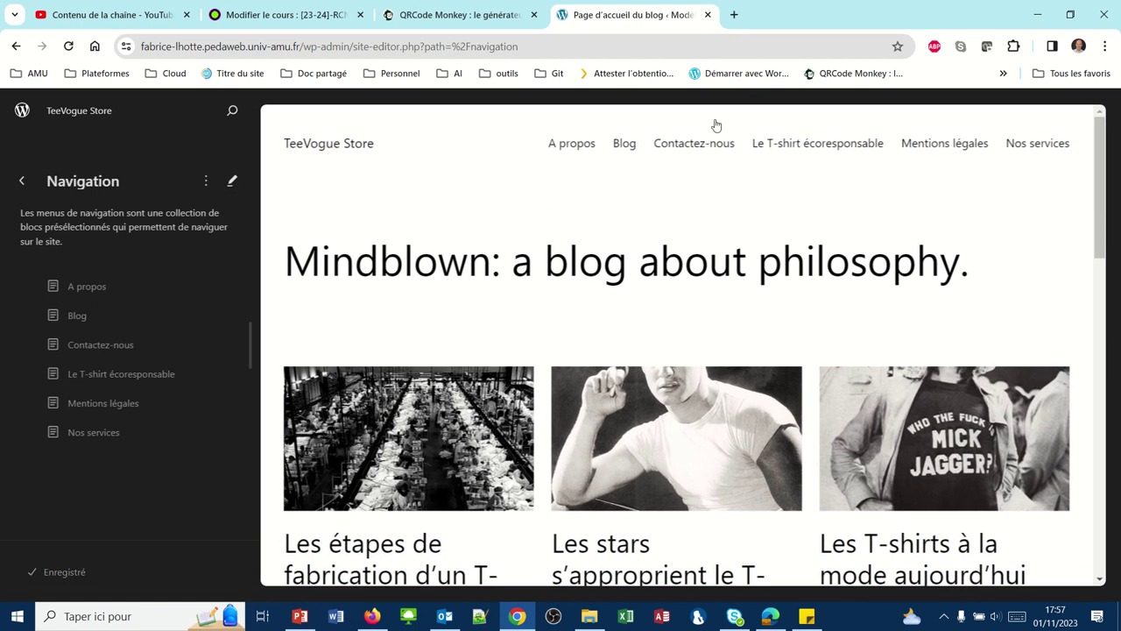
{"action": "left_click", "coordinate": [231, 185]}
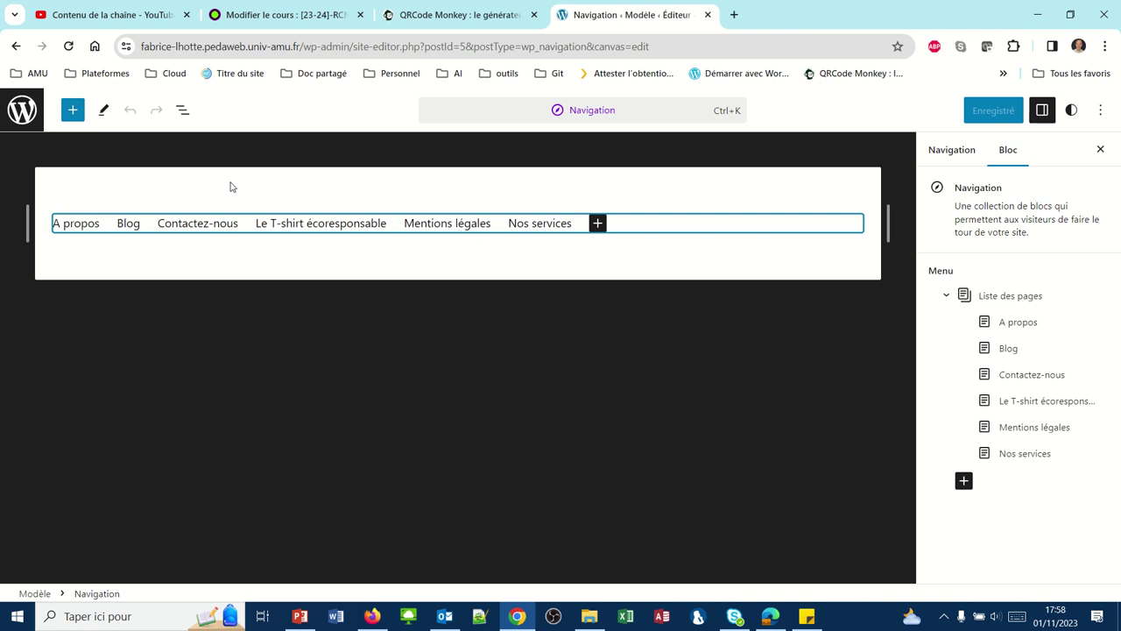
Convert the automatically synchronised page list in the navigation into individually editable page links.
{"action": "left_click", "coordinate": [425, 226]}
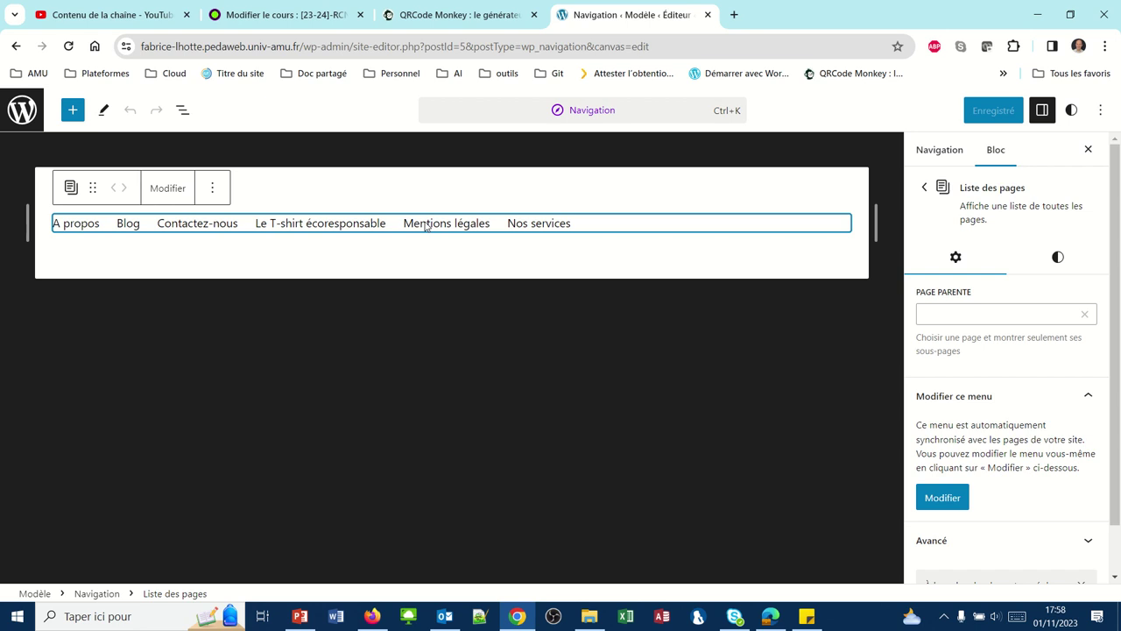
{"action": "left_click", "coordinate": [167, 188]}
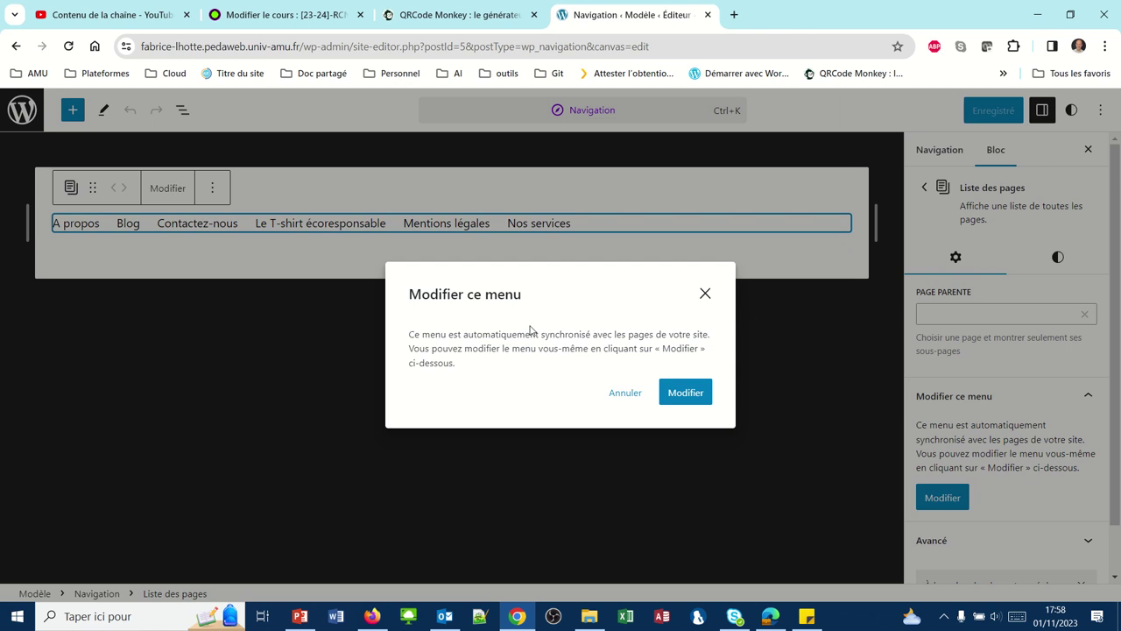
{"action": "left_click", "coordinate": [682, 393]}
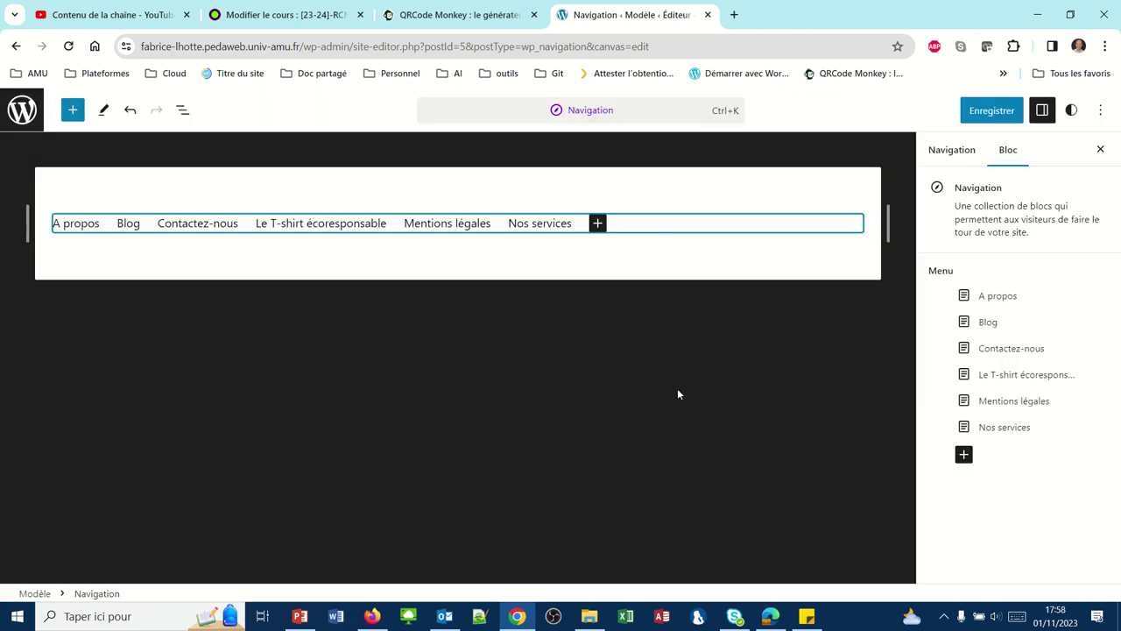
Remove the "Mentions légales" link from the navigation menu.
{"action": "left_click", "coordinate": [445, 227]}
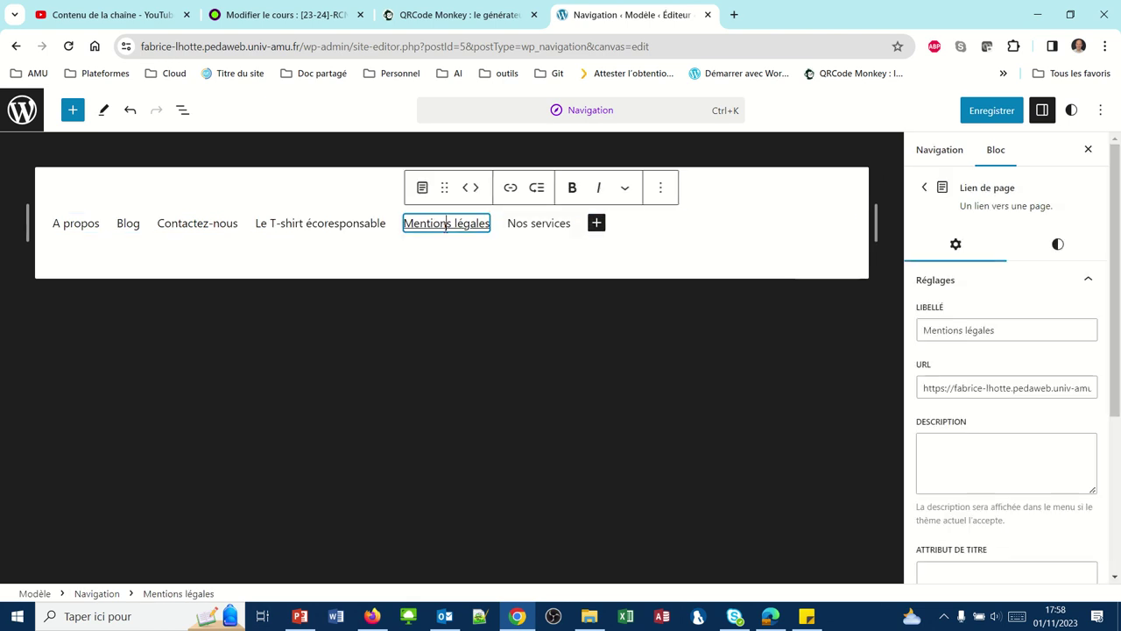
{"action": "left_click", "coordinate": [658, 191]}
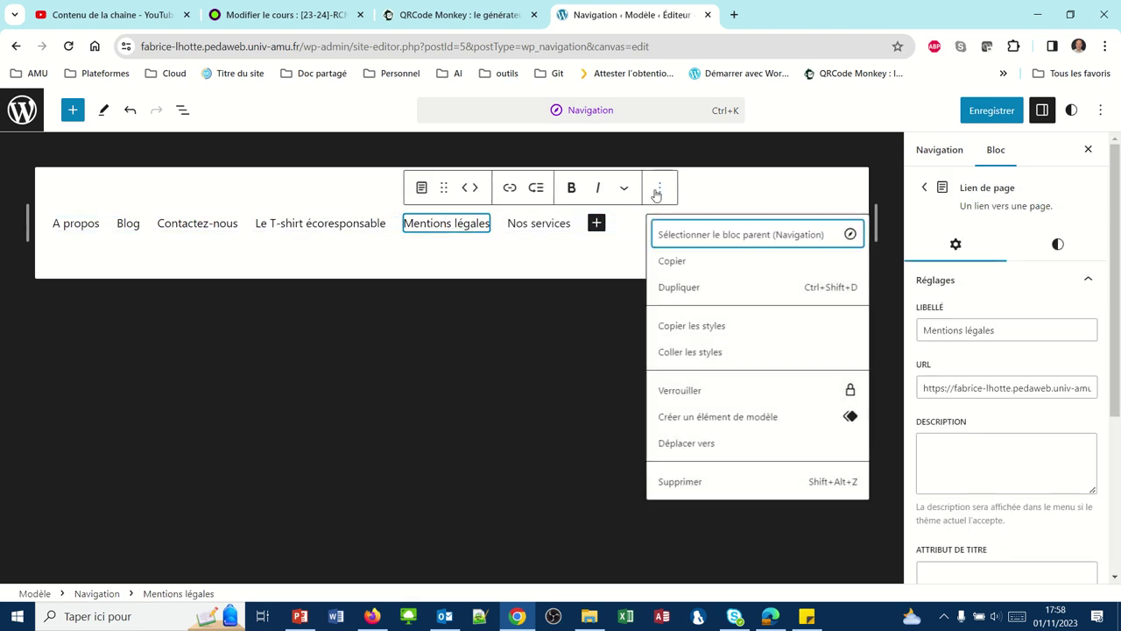
{"action": "left_click", "coordinate": [692, 482]}
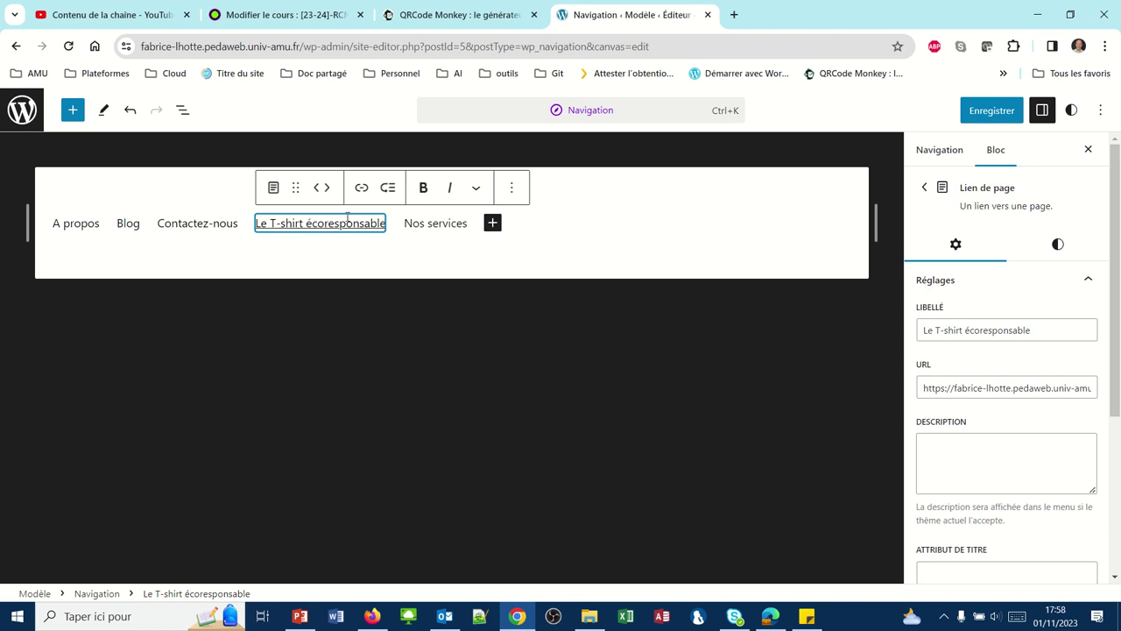
Reorder the navigation so that "Nos services" comes first and "Blog" second, ahead of "A propos".
{"action": "left_click", "coordinate": [441, 226]}
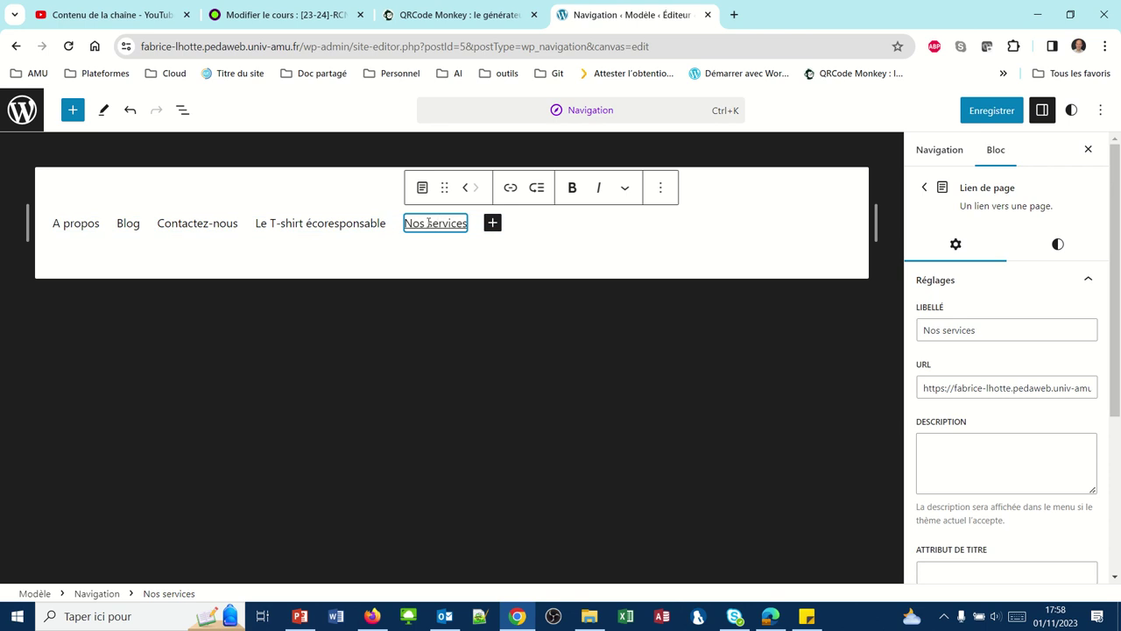
{"action": "left_click", "coordinate": [464, 192]}
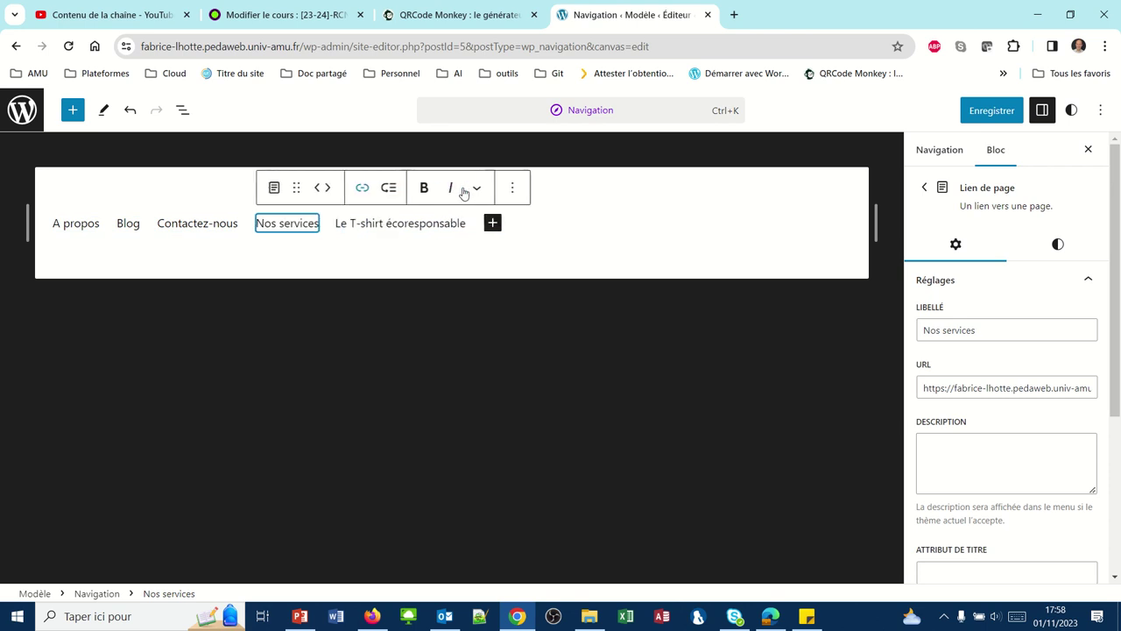
{"action": "left_click", "coordinate": [318, 197]}
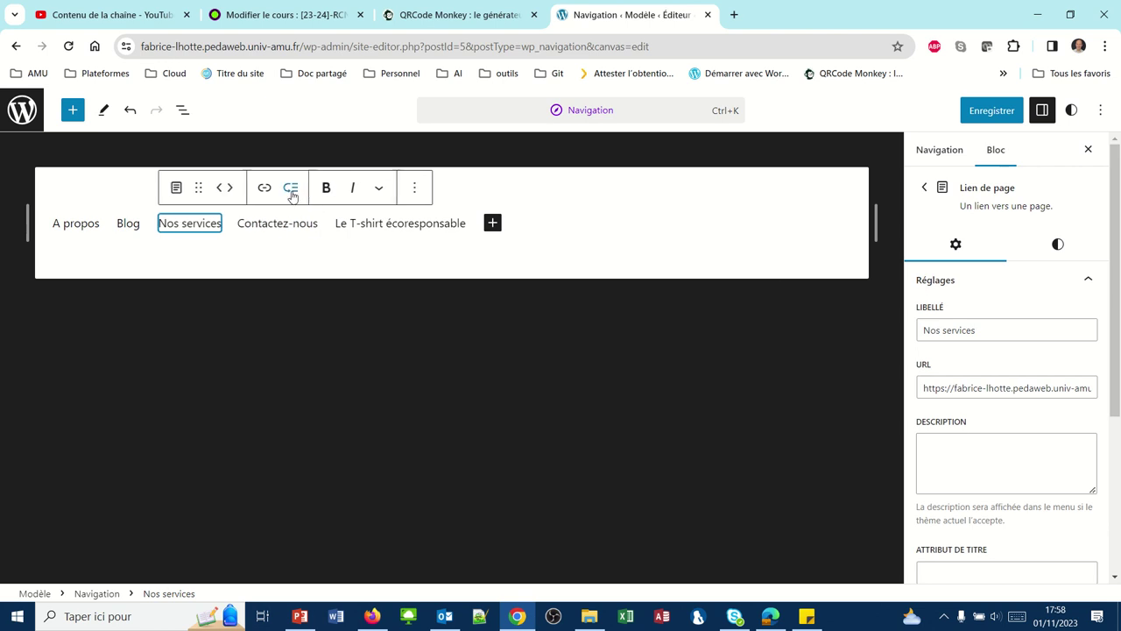
{"action": "left_click", "coordinate": [218, 194]}
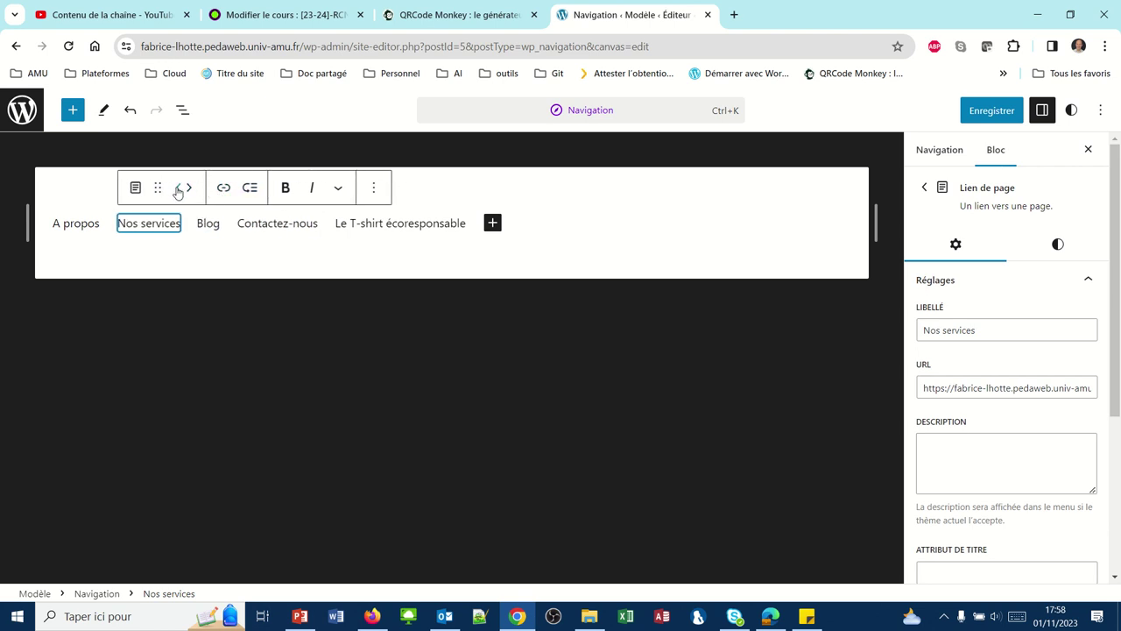
{"action": "left_click", "coordinate": [181, 189]}
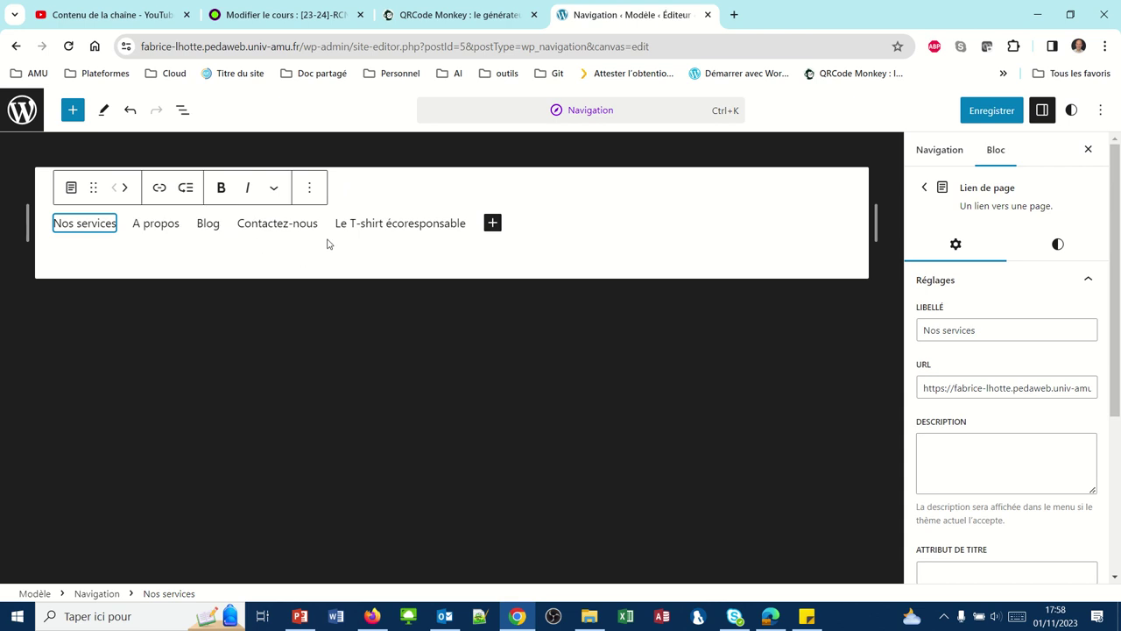
{"action": "left_click", "coordinate": [210, 223]}
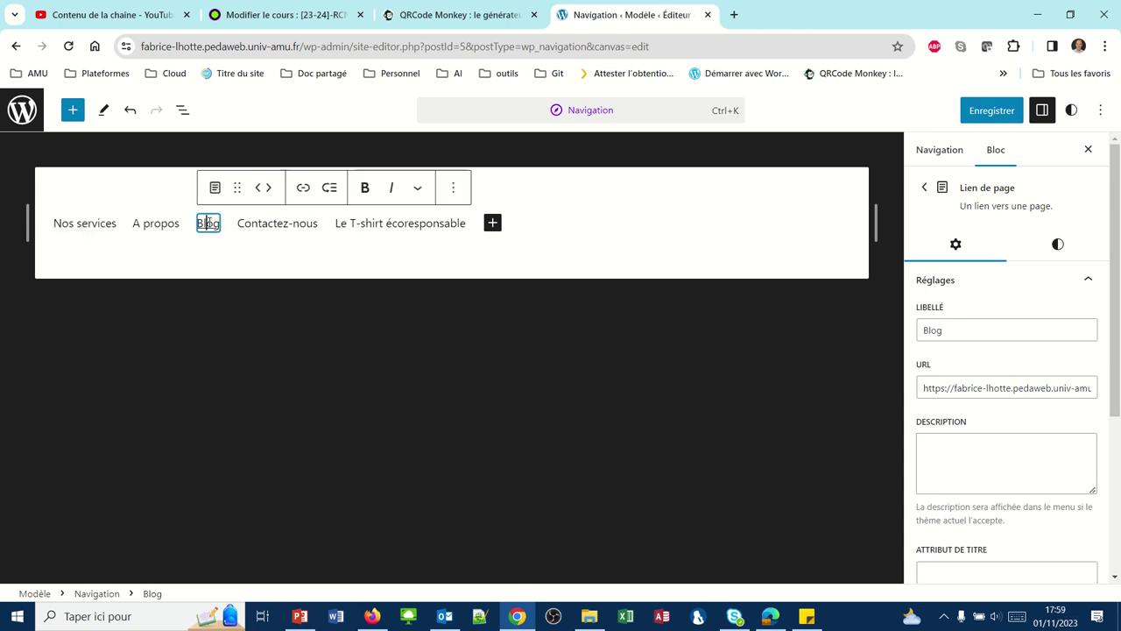
{"action": "left_click", "coordinate": [257, 187]}
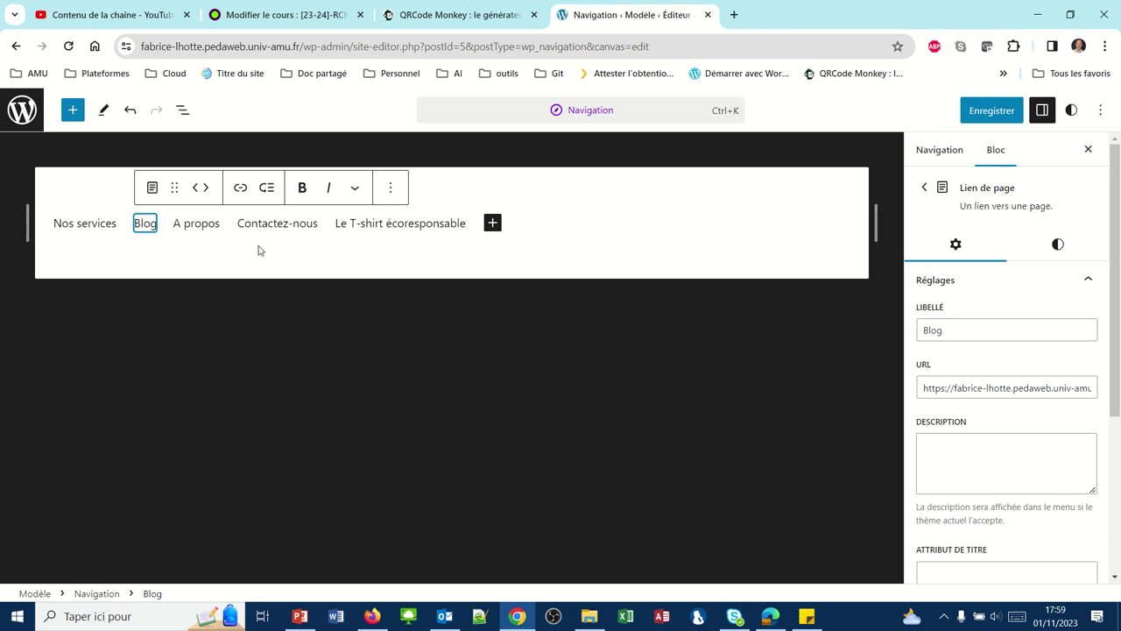
Remove the "Le T-shirt écoresponsable" link from the navigation menu.
{"action": "left_click", "coordinate": [382, 222]}
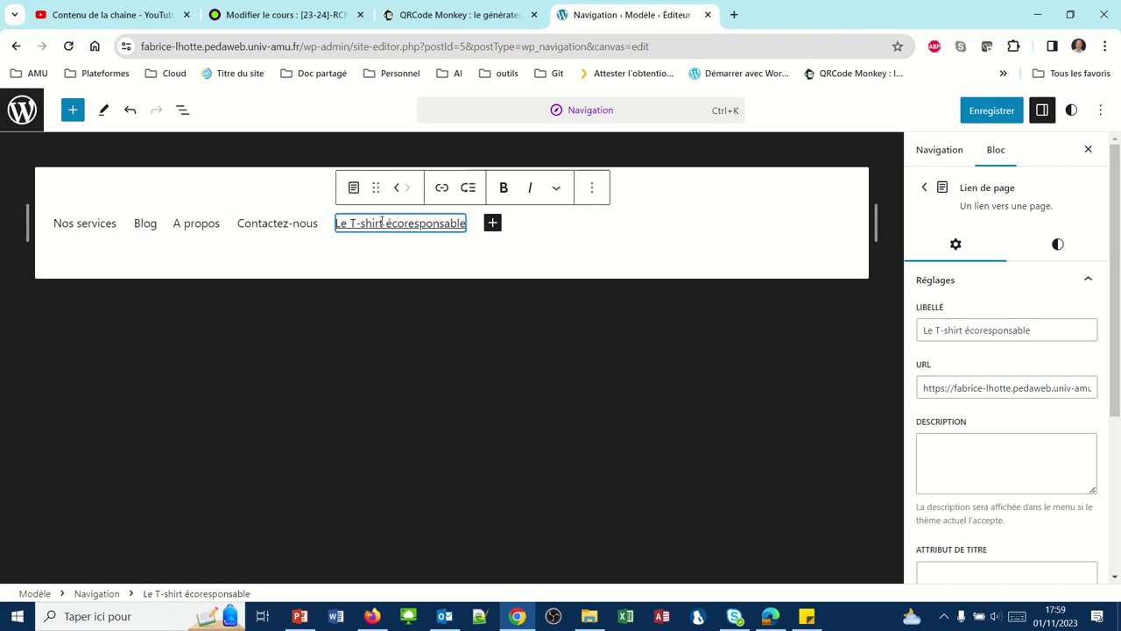
{"action": "left_click", "coordinate": [589, 195]}
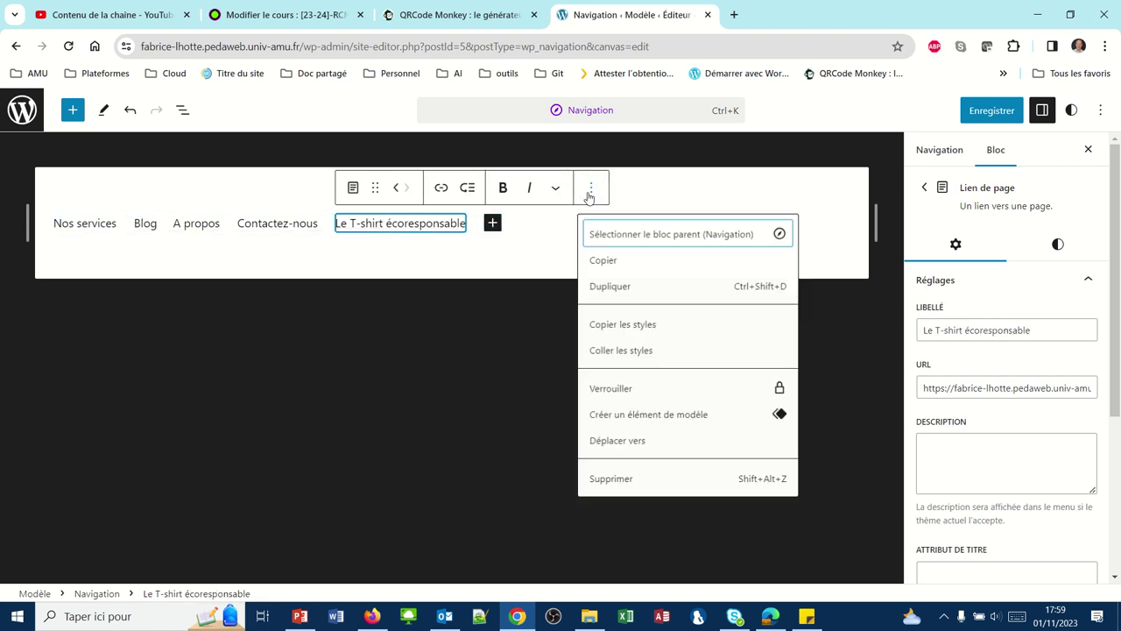
{"action": "left_click", "coordinate": [613, 479]}
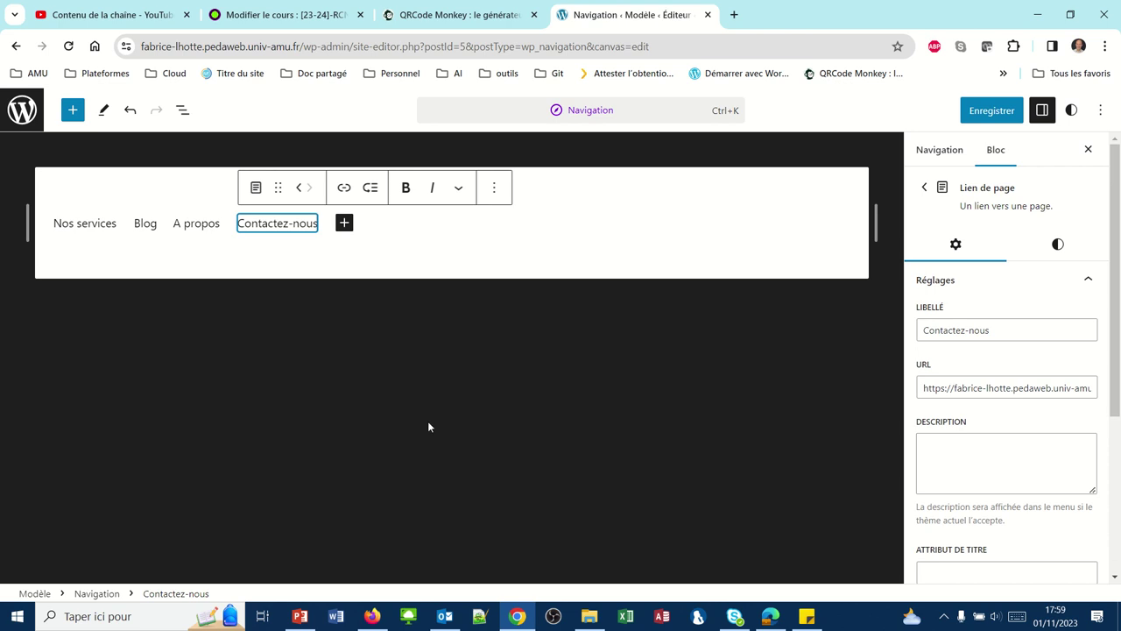
{"action": "left_click", "coordinate": [344, 226]}
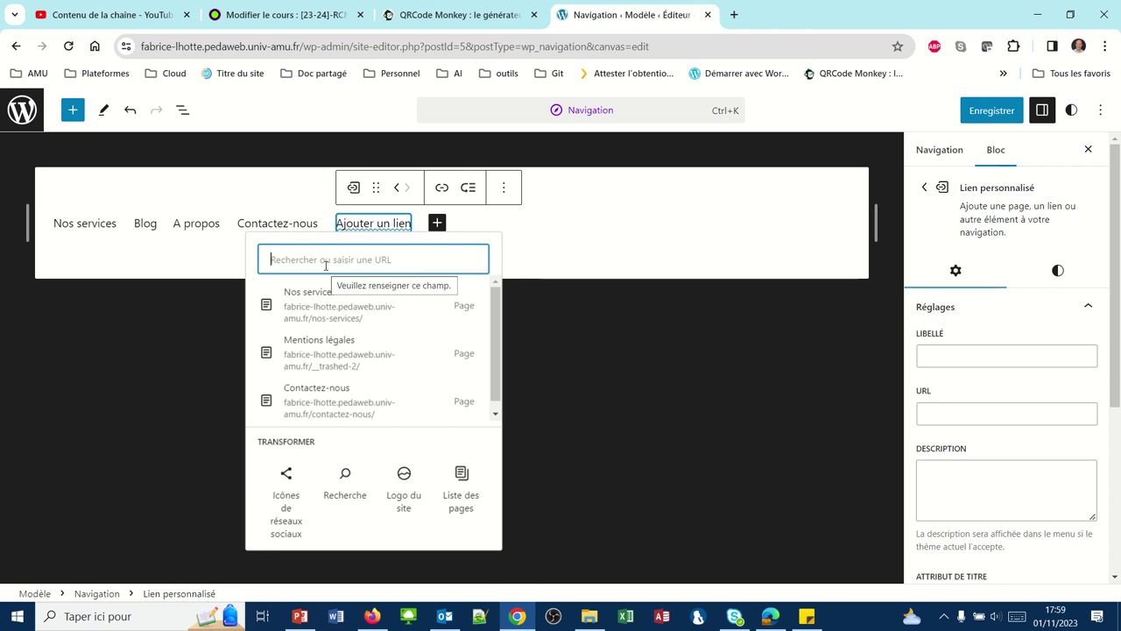
{"action": "type", "text": "t"}
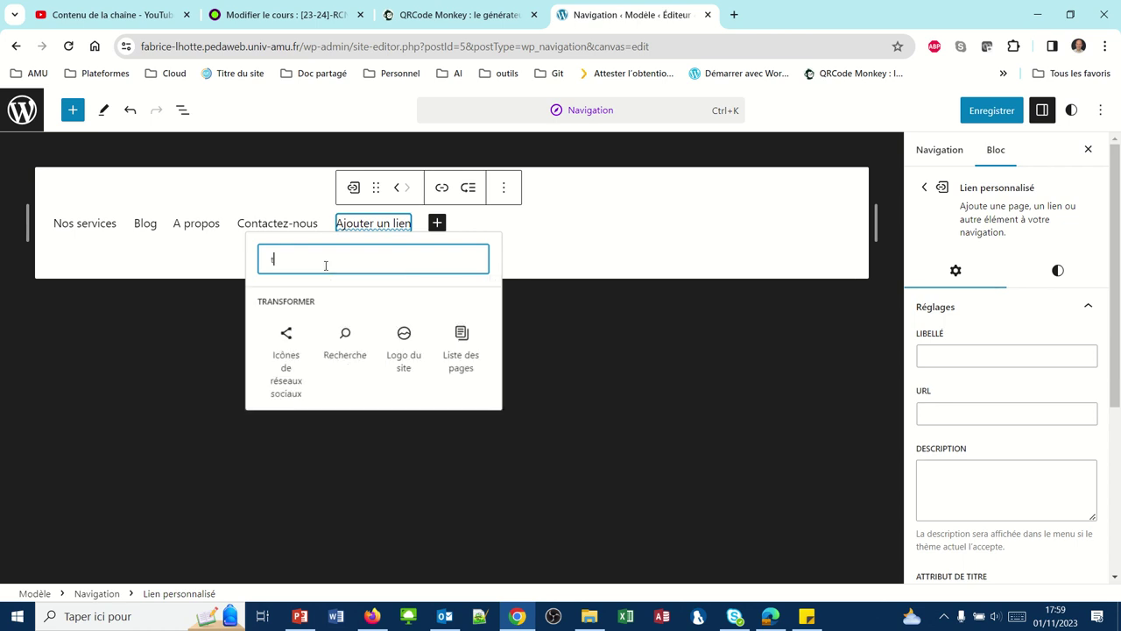
{"action": "key", "text": "BackSpace"}
{"action": "type", "text": "https:/"}
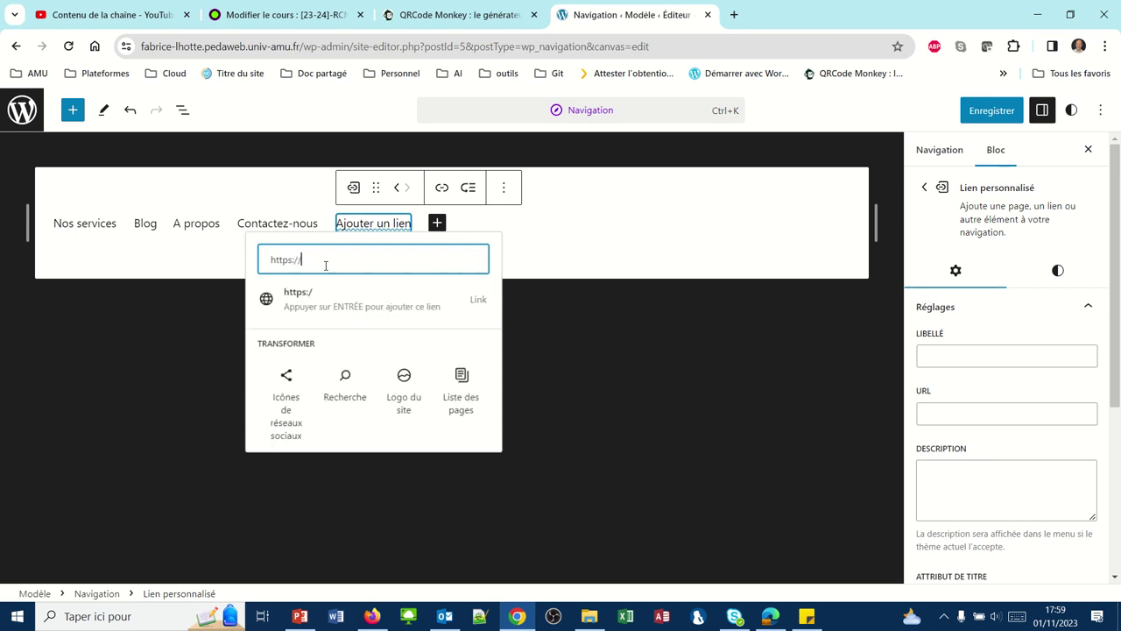
{"action": "type", "text": "/tee-klub.com"}
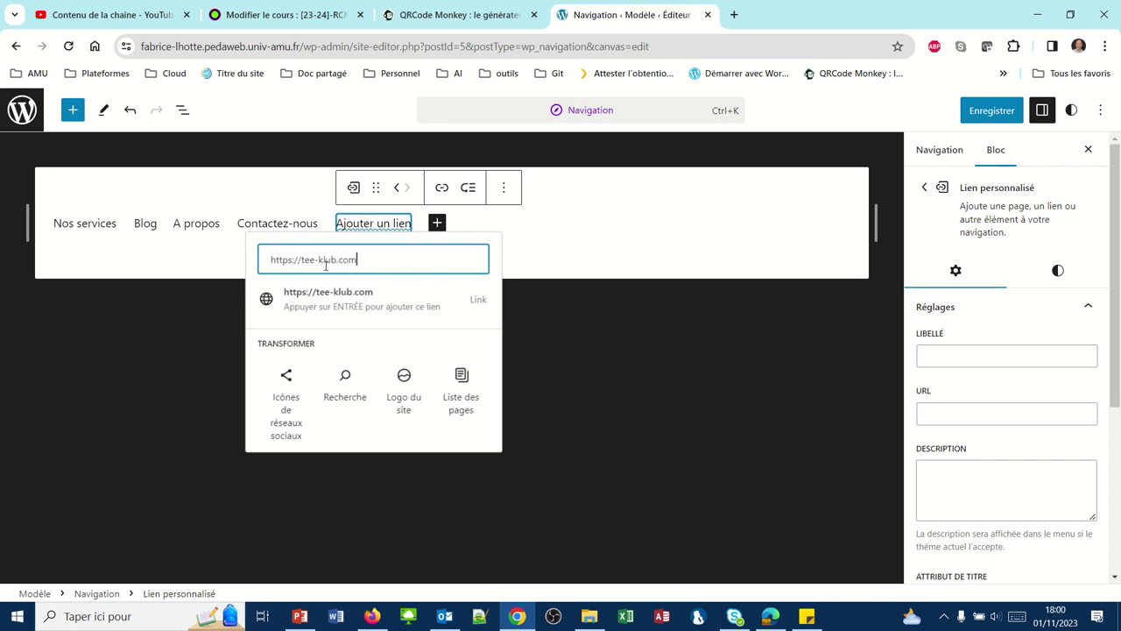
{"action": "key", "text": "Return"}
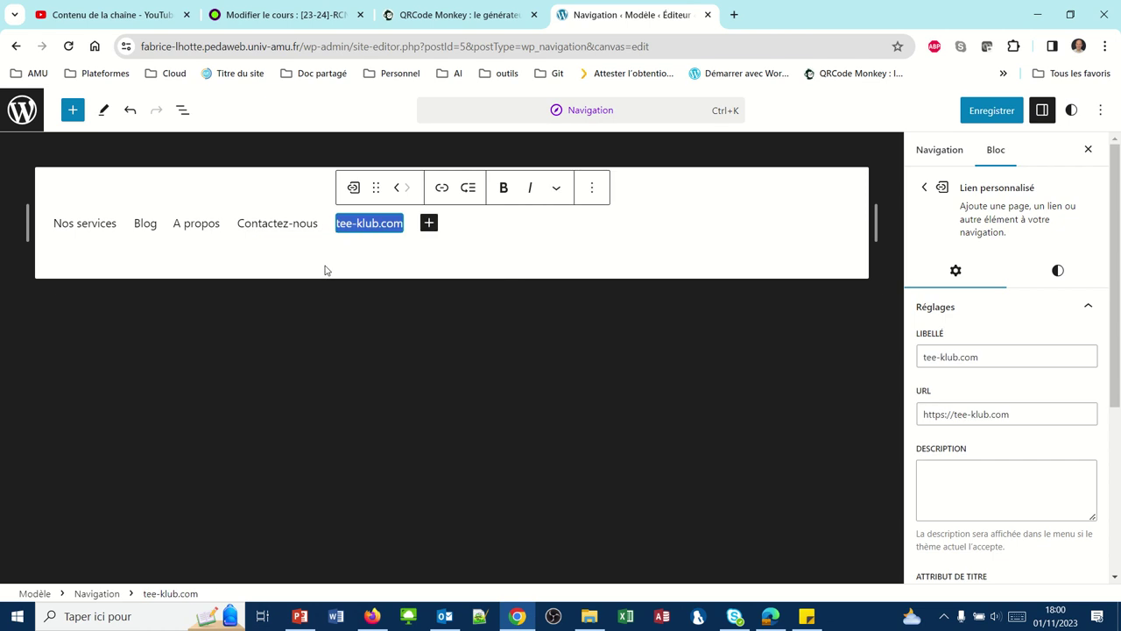
Change the label of the tee-klub.com link to "Tee Klub".
{"action": "left_click", "coordinate": [346, 224]}
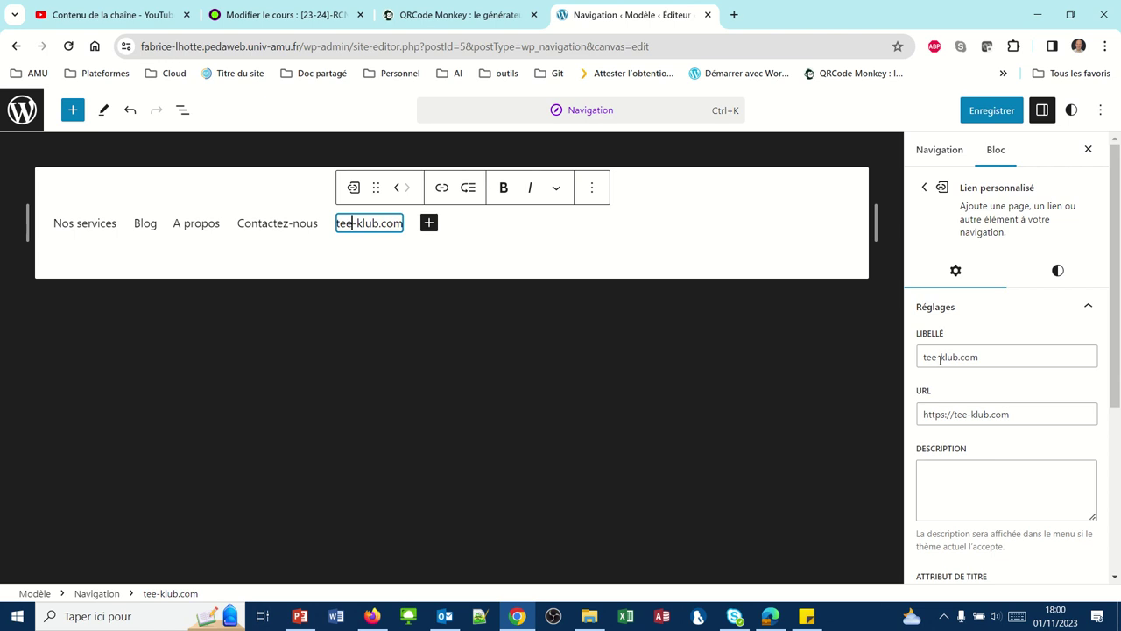
{"action": "left_click_drag", "start_coordinate": [985, 356], "coordinate": [855, 369]}
{"action": "type", "text": "Tee"}
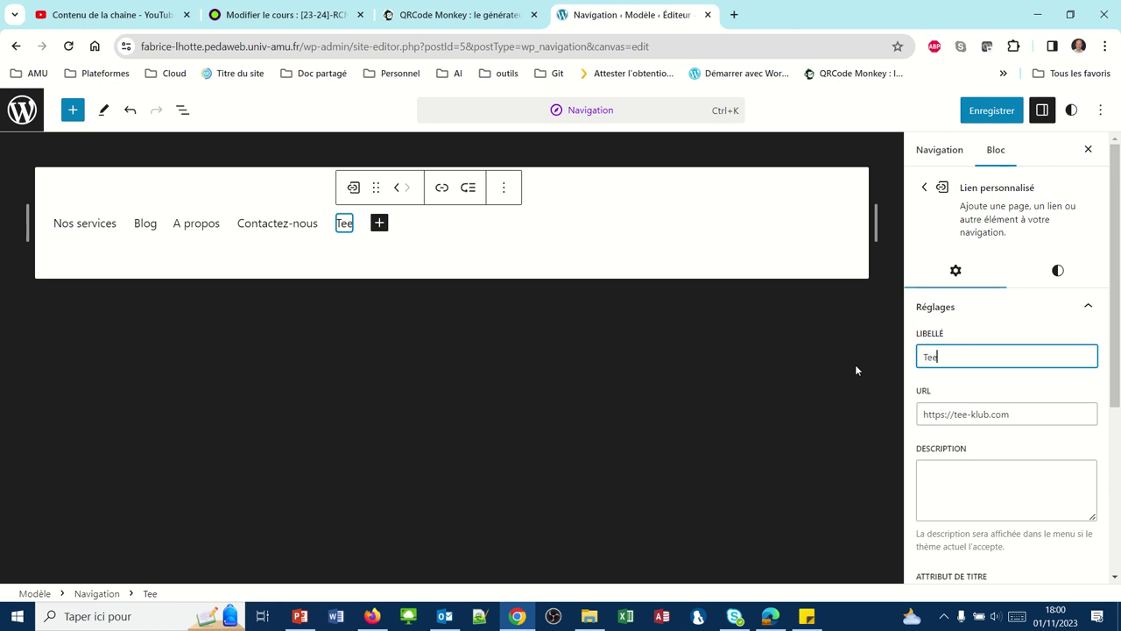
{"action": "type", "text": " K"}
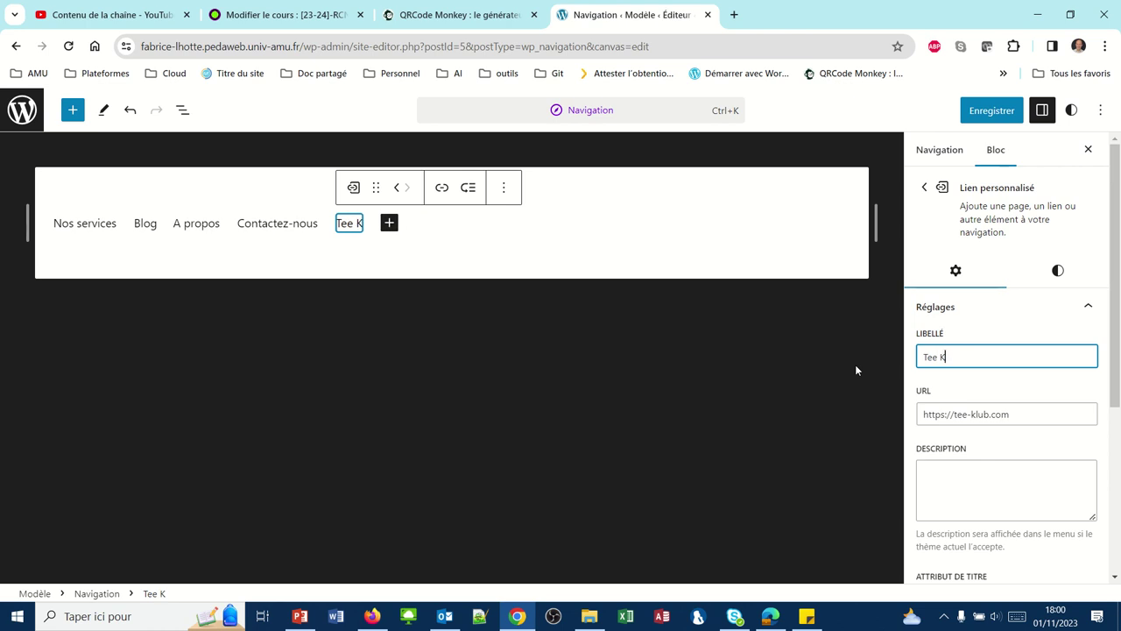
{"action": "type", "text": "lub"}
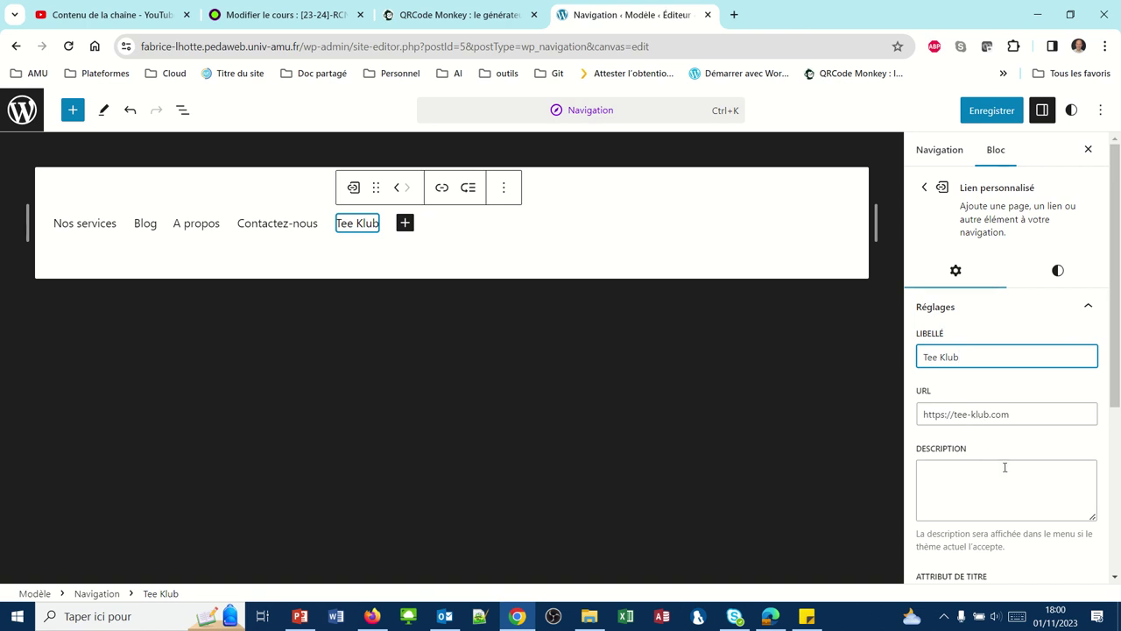
Examine the "Tee Klub" link's preview and its remaining block settings, down to the advanced section.
{"action": "scroll", "coordinate": [1004, 467], "scroll_direction": "down", "scroll_amount": 3}
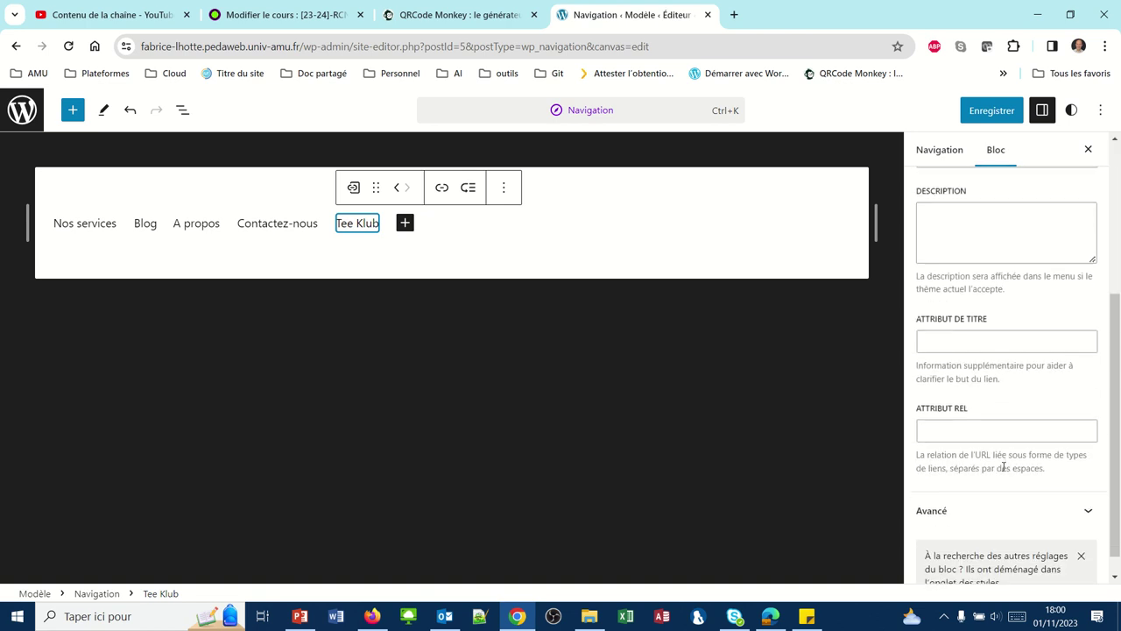
{"action": "scroll", "coordinate": [1004, 467], "scroll_direction": "up", "scroll_amount": 2}
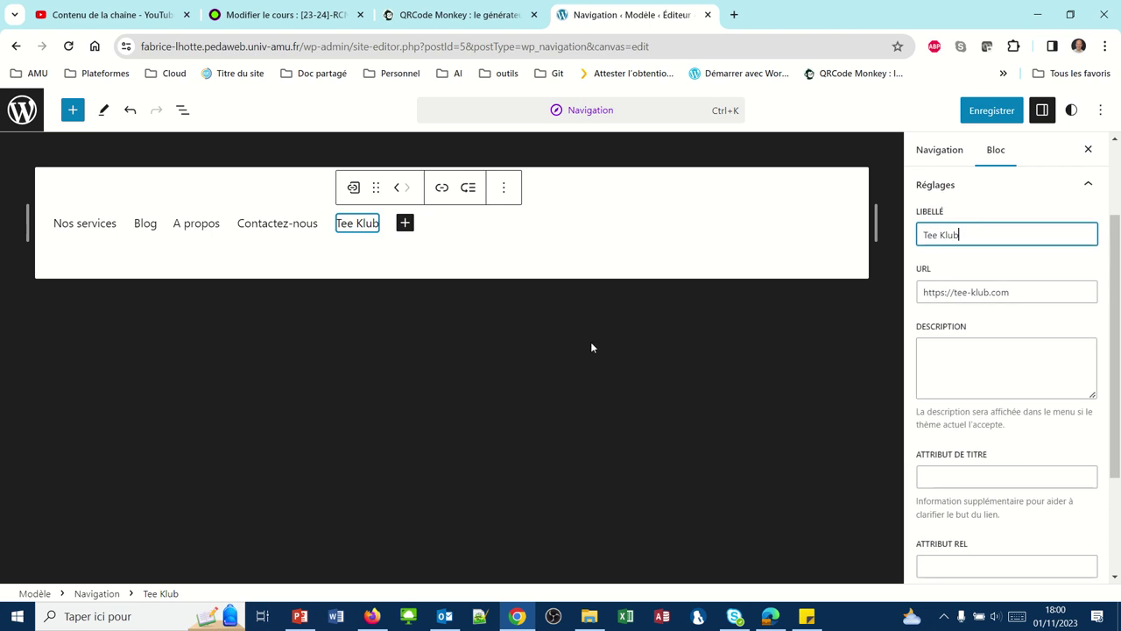
{"action": "left_click", "coordinate": [347, 226]}
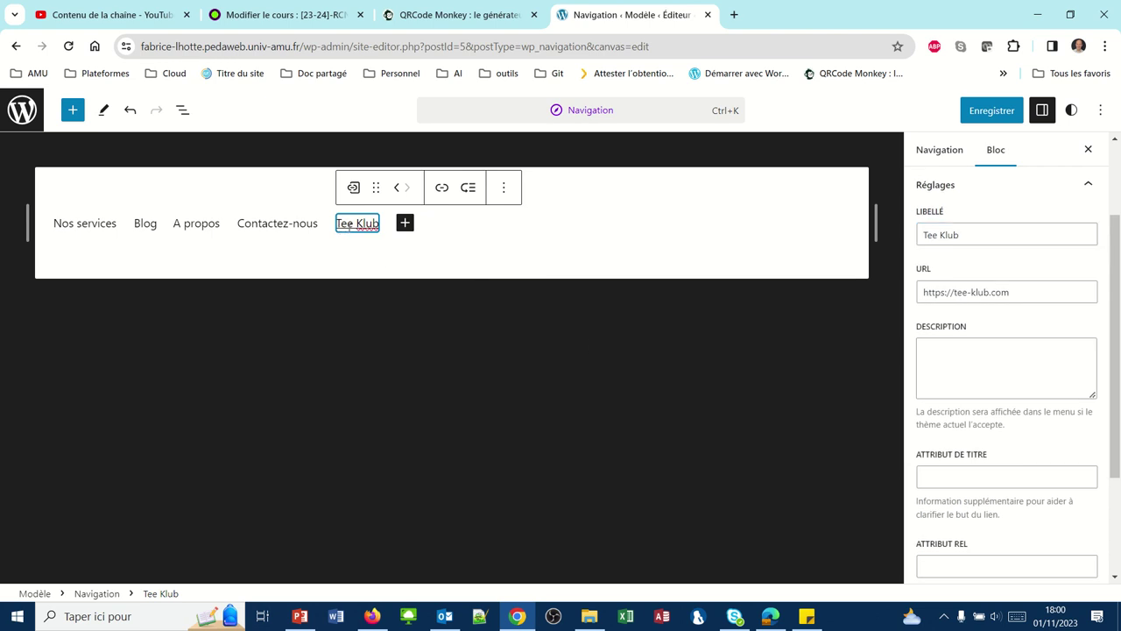
{"action": "left_click", "coordinate": [437, 190]}
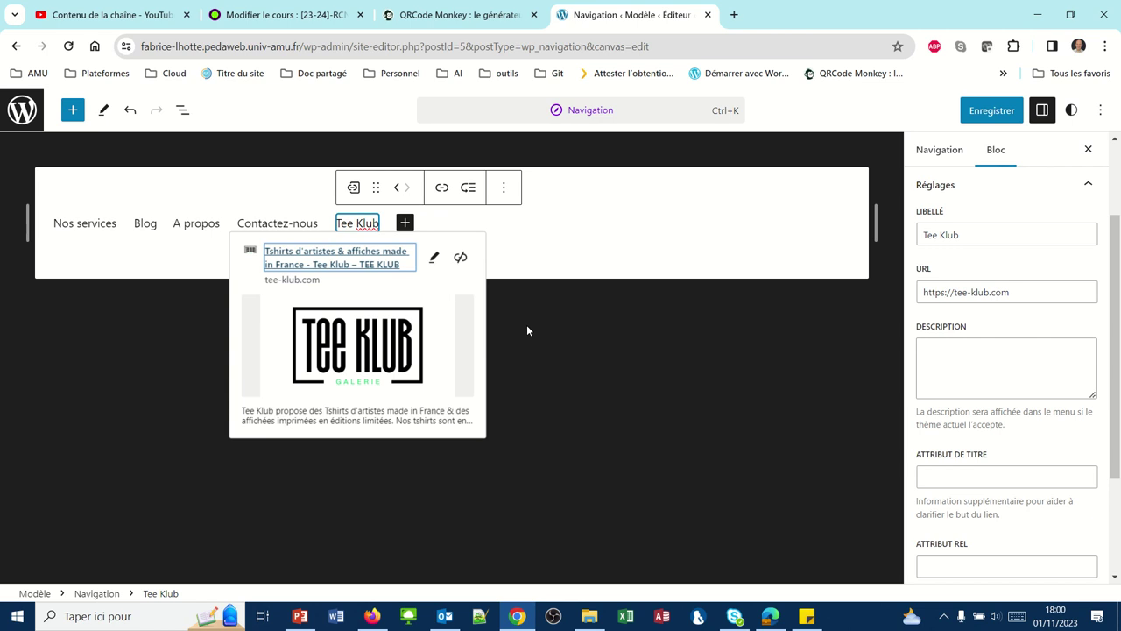
{"action": "left_click", "coordinate": [995, 534]}
{"action": "scroll", "coordinate": [996, 532], "scroll_direction": "down", "scroll_amount": 2}
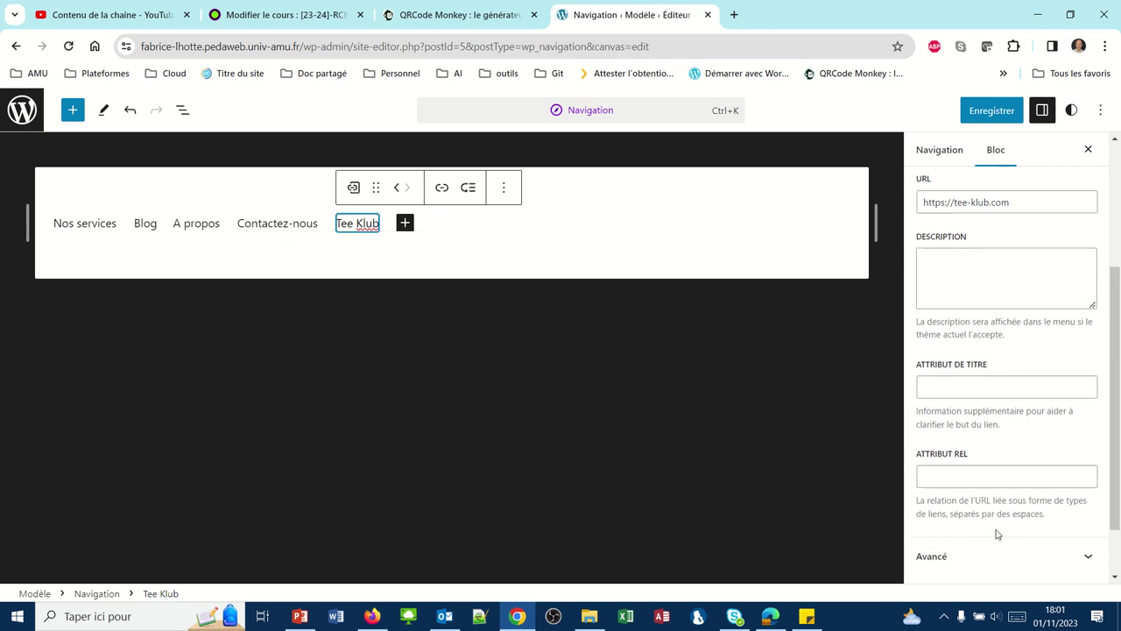
{"action": "scroll", "coordinate": [996, 532], "scroll_direction": "down", "scroll_amount": 1}
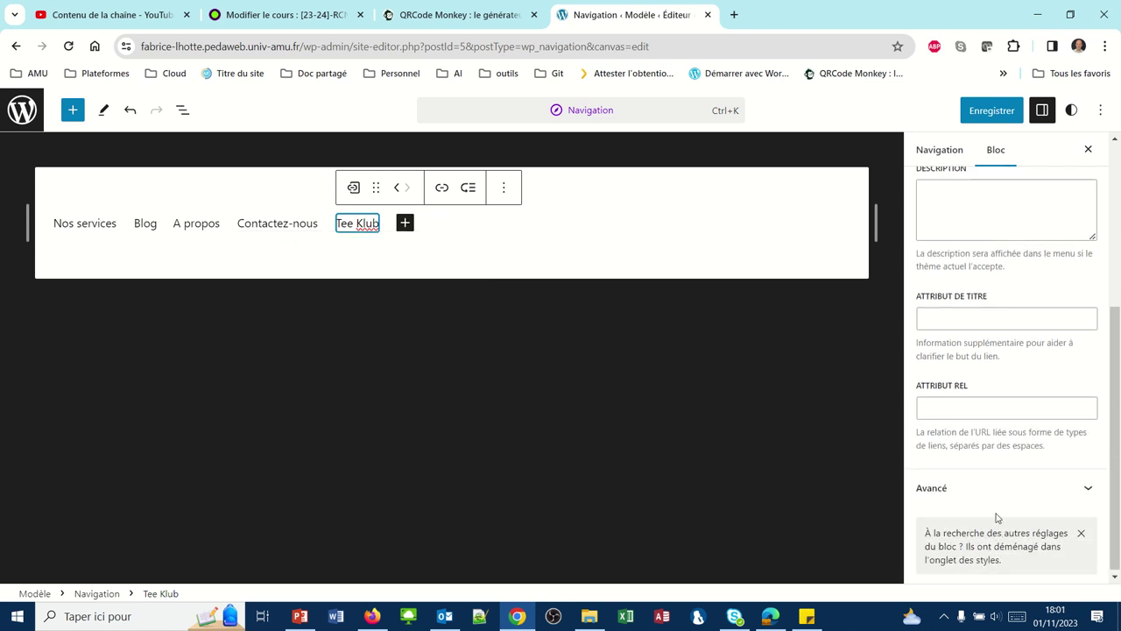
Set the "Tee Klub" link to open in a new browser tab and save the link settings.
{"action": "left_click", "coordinate": [363, 225]}
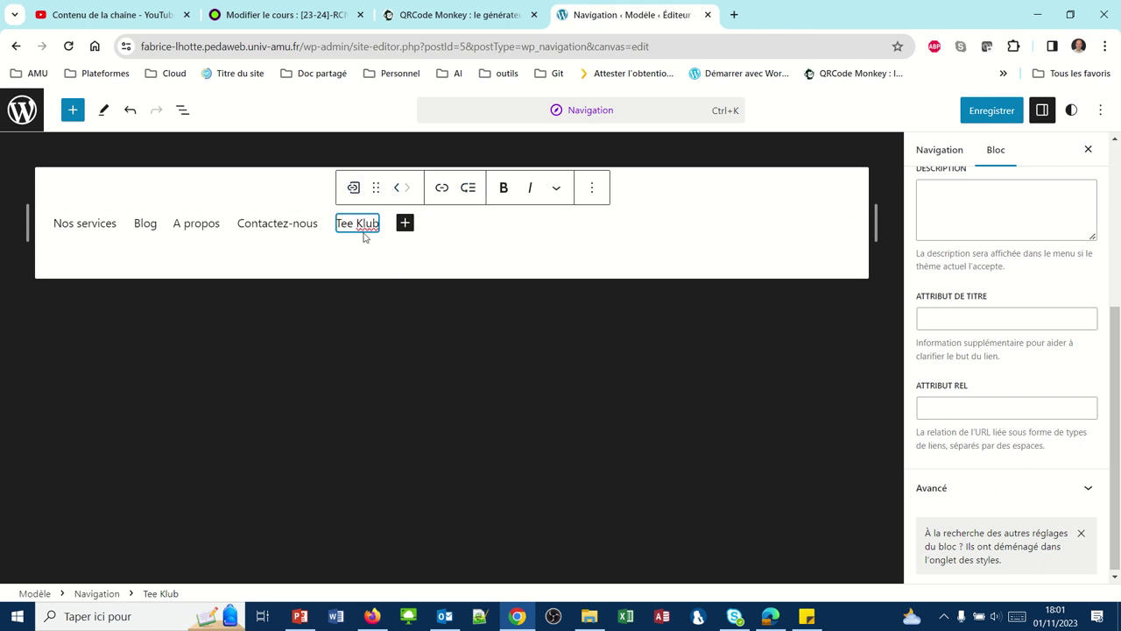
{"action": "left_click", "coordinate": [440, 189]}
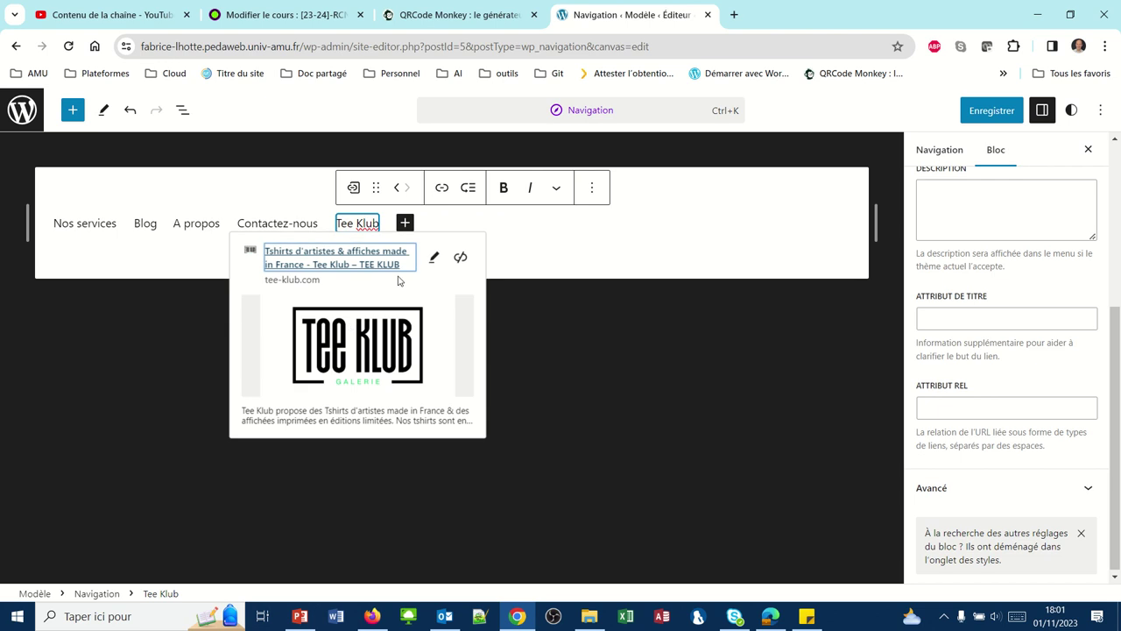
{"action": "left_click", "coordinate": [432, 261]}
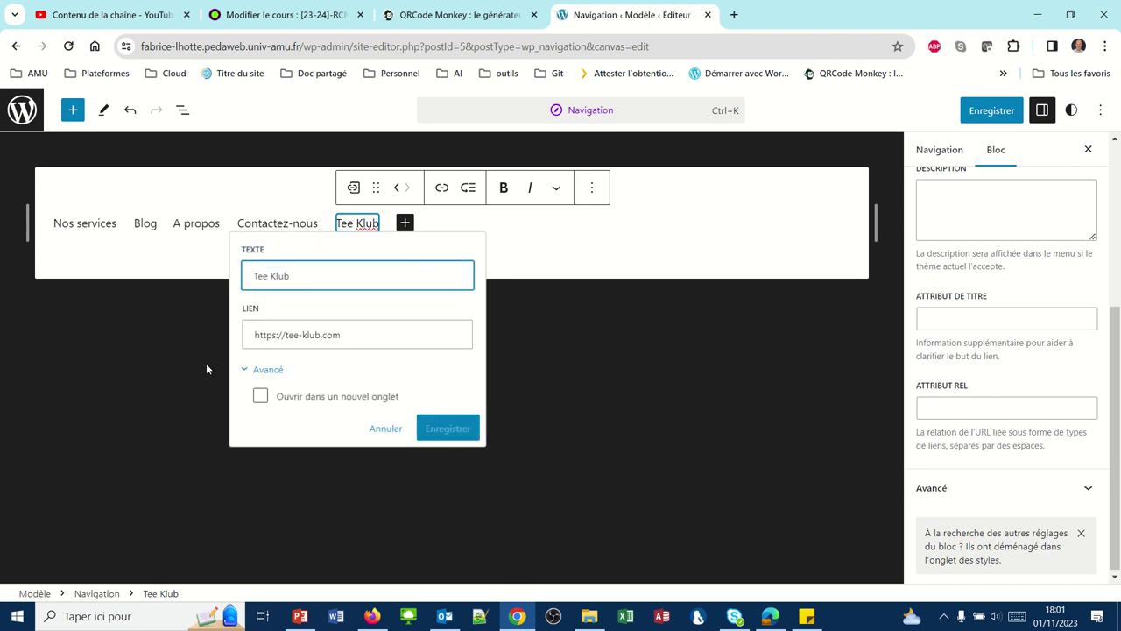
{"action": "left_click", "coordinate": [260, 399]}
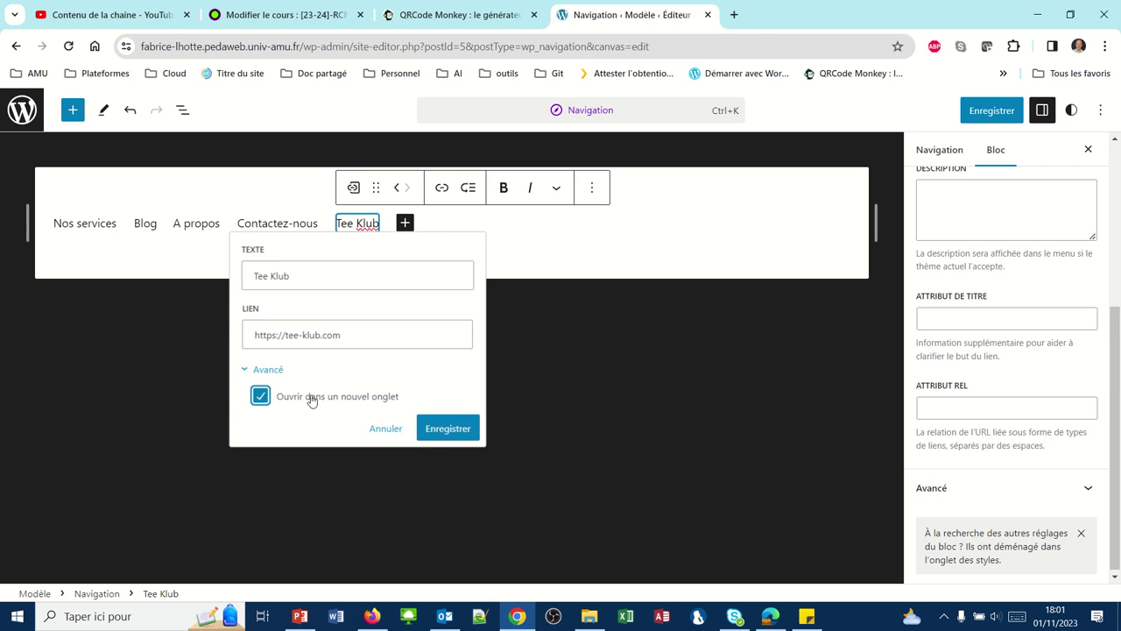
{"action": "left_click", "coordinate": [448, 430]}
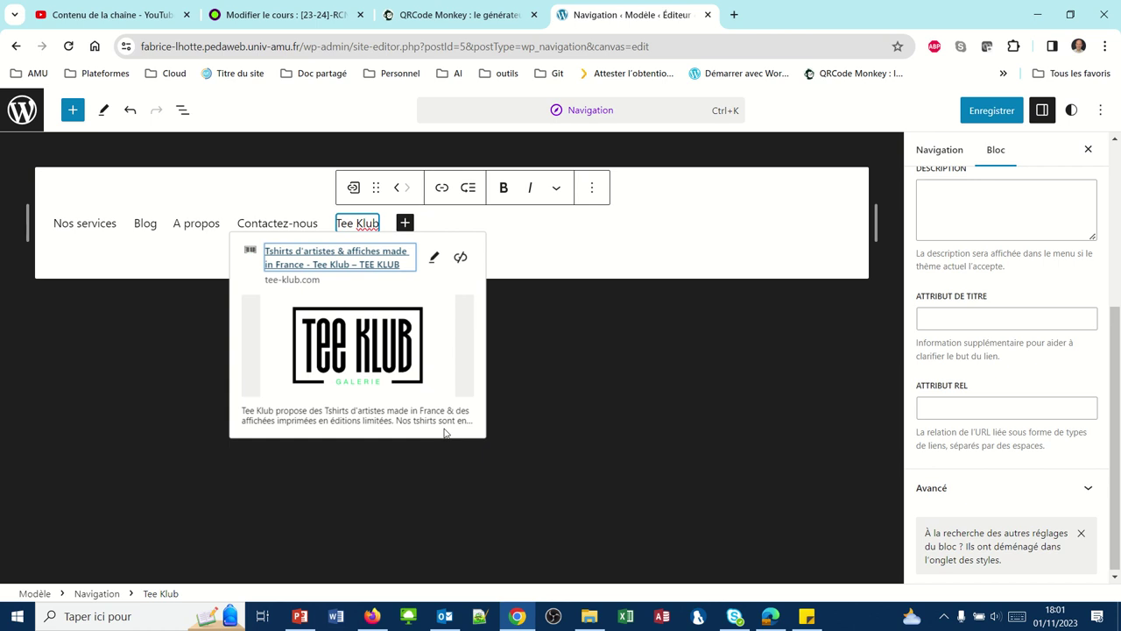
Give the "Blog" item a submenu and add the "Culture" category as its first link.
{"action": "left_click", "coordinate": [144, 223]}
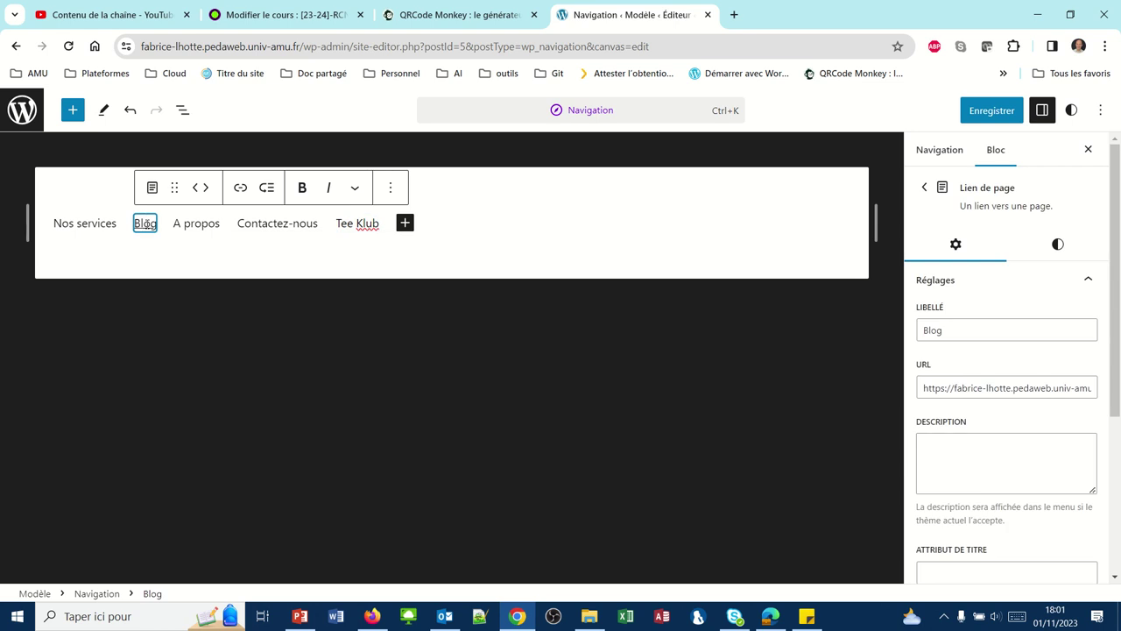
{"action": "left_click", "coordinate": [268, 194]}
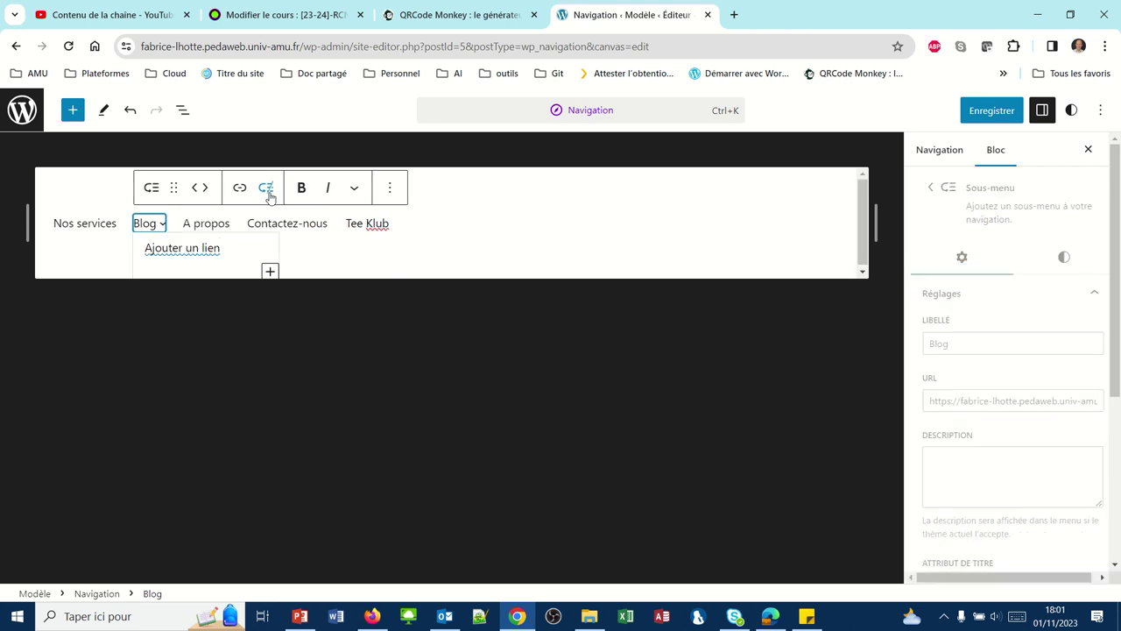
{"action": "left_click", "coordinate": [181, 248]}
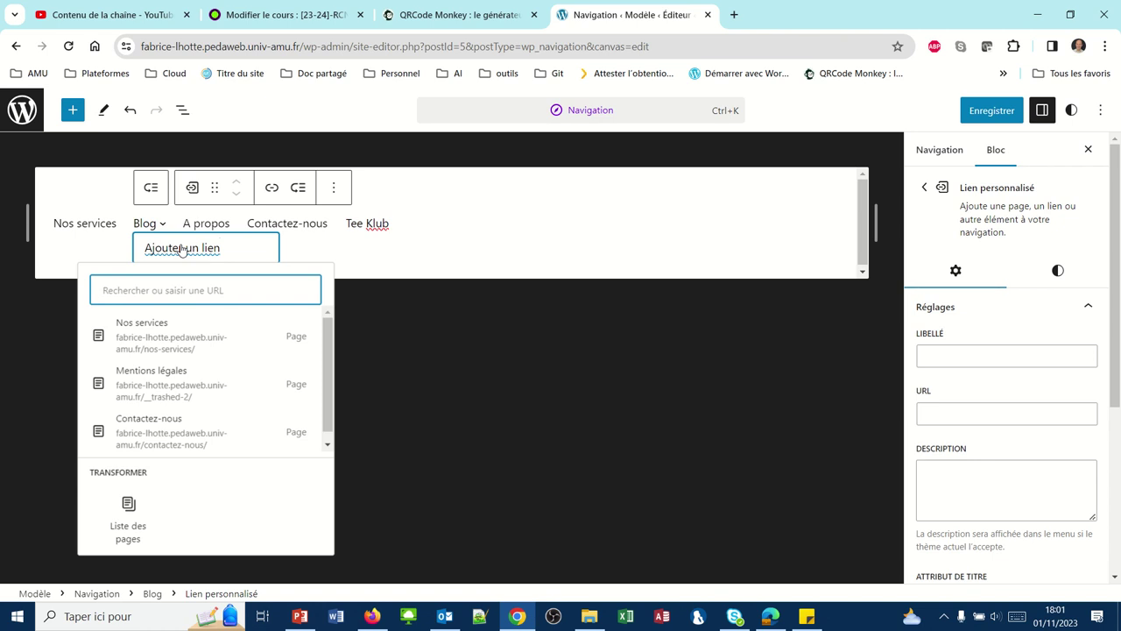
{"action": "type", "text": "c"}
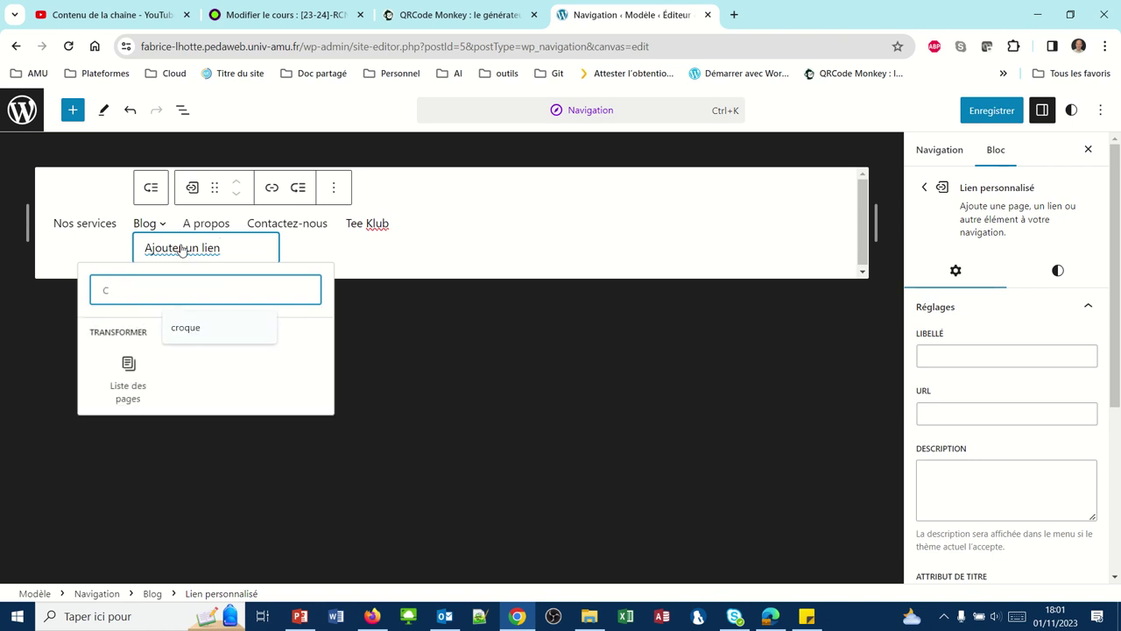
{"action": "type", "text": "ultu"}
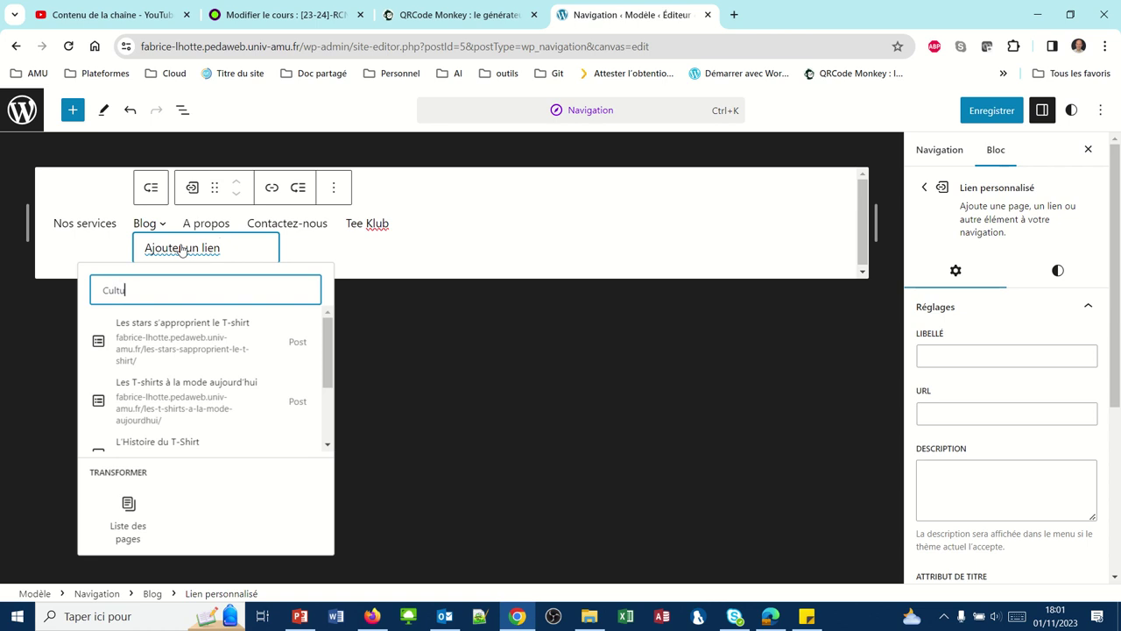
{"action": "type", "text": "re"}
{"action": "scroll", "coordinate": [186, 374], "scroll_direction": "down", "scroll_amount": 2}
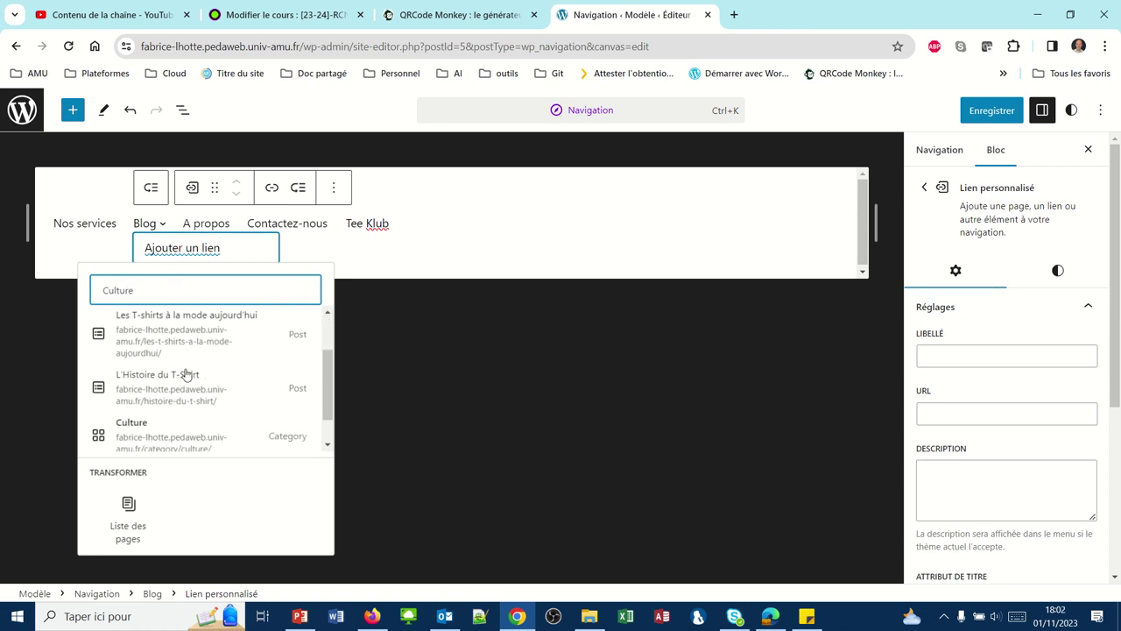
{"action": "left_click", "coordinate": [131, 418]}
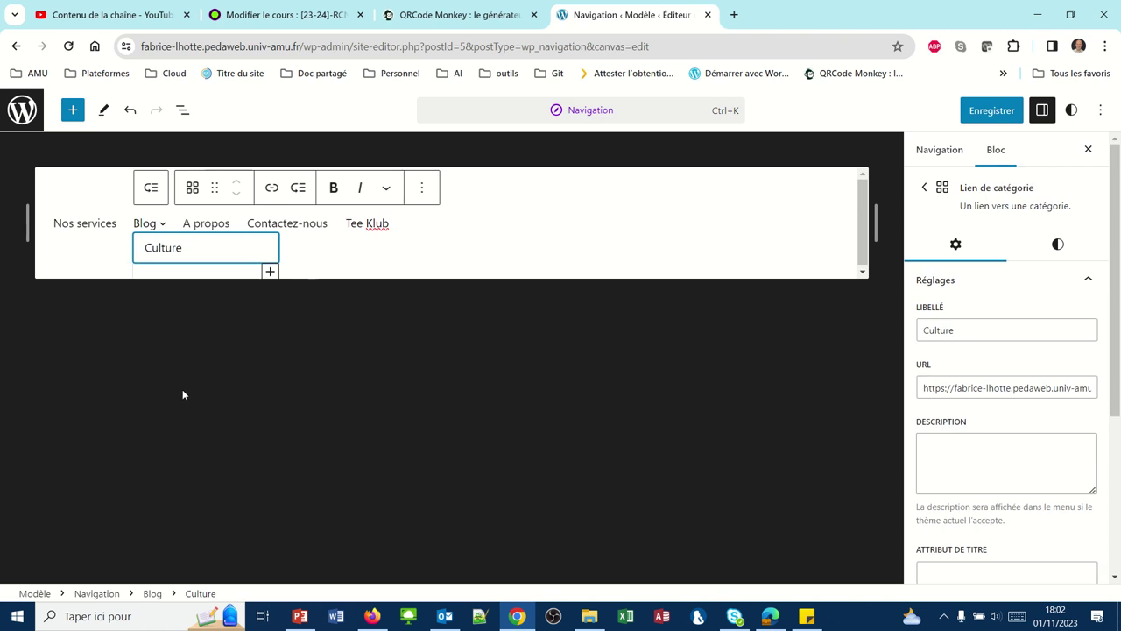
Add the "People" category link below "Culture" in the "Blog" submenu.
{"action": "key", "text": "Return"}
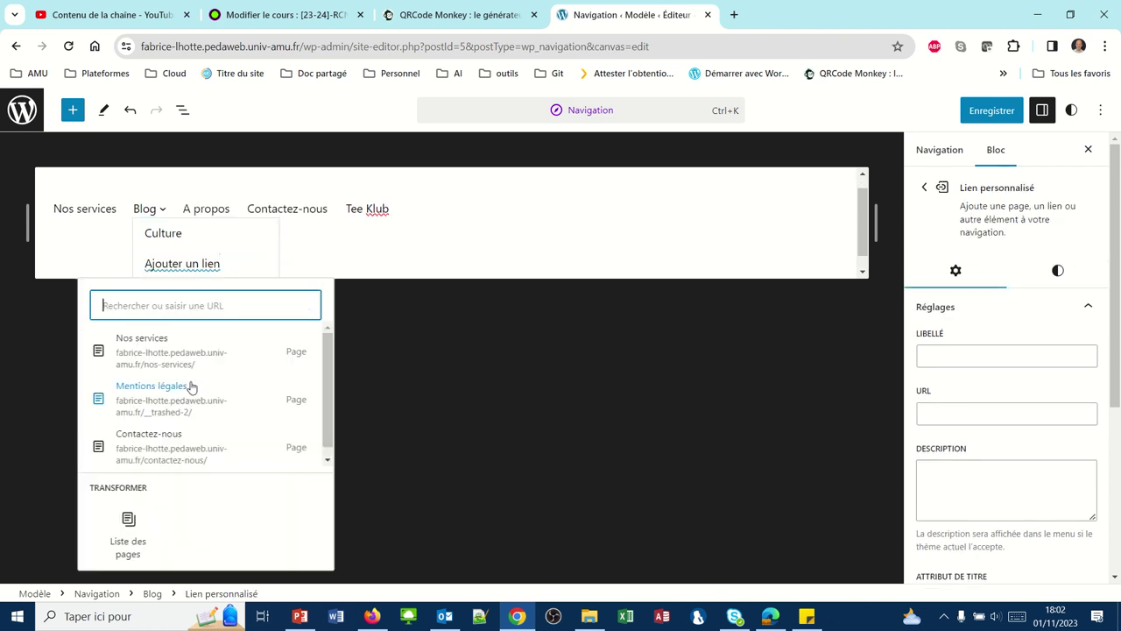
{"action": "left_click", "coordinate": [178, 271]}
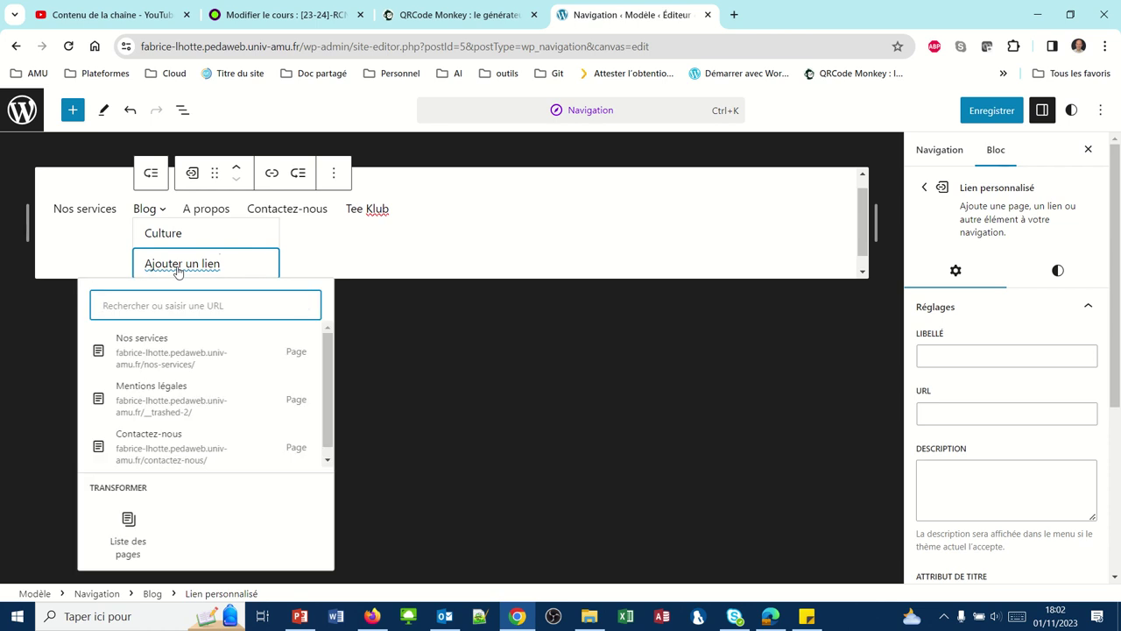
{"action": "type", "text": "People"}
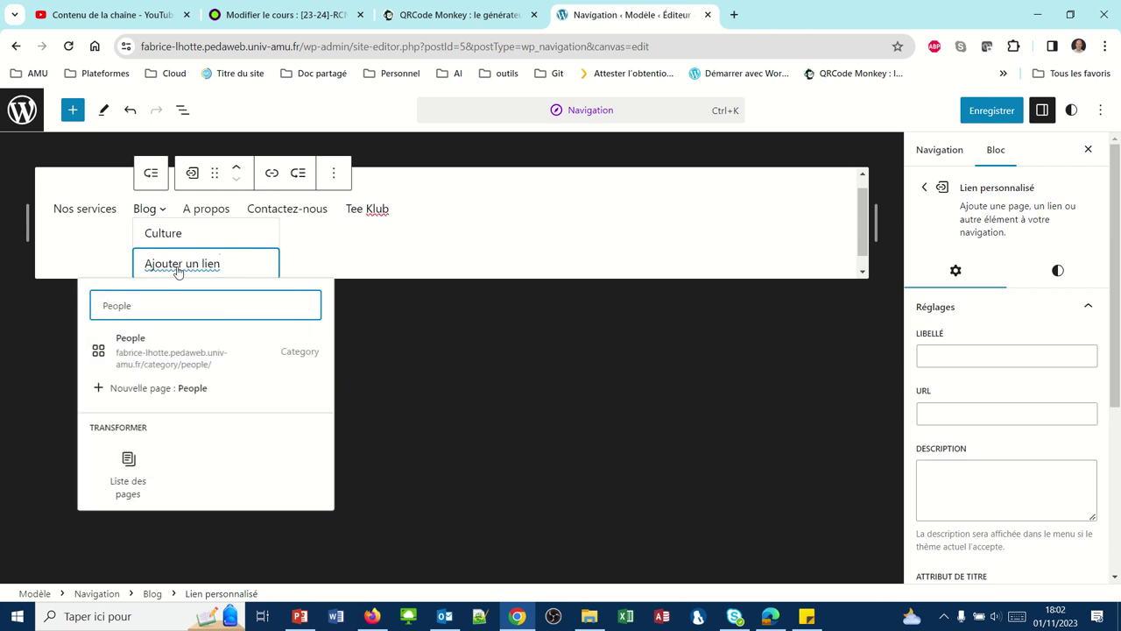
{"action": "left_click", "coordinate": [170, 364]}
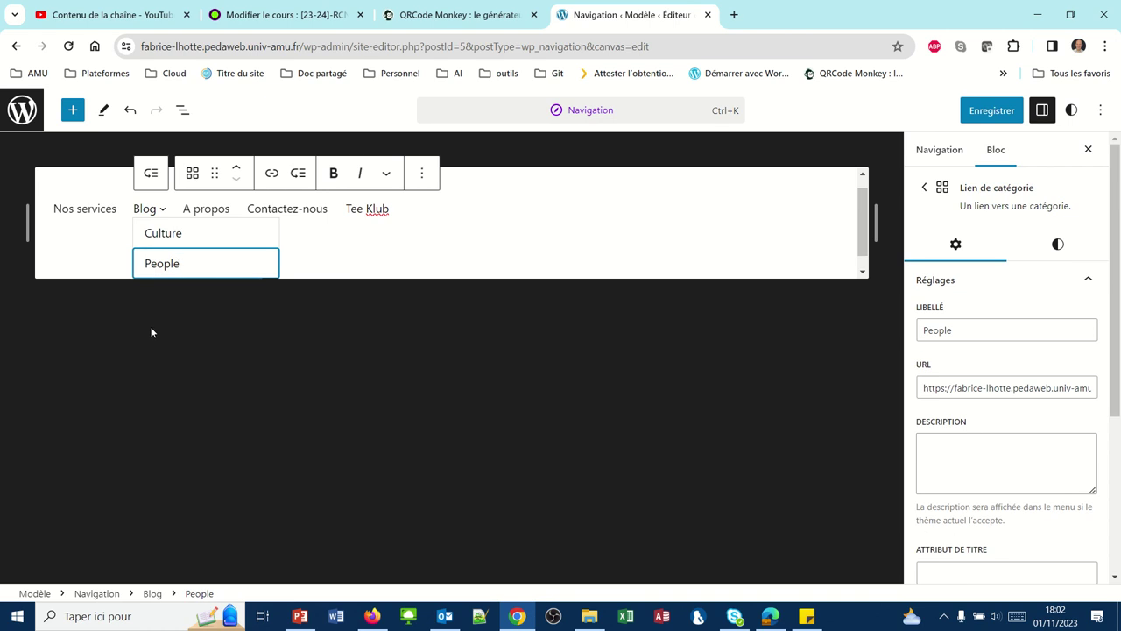
Save the navigation menu and confirm the changes to the site's Navigation.
{"action": "left_click", "coordinate": [200, 213]}
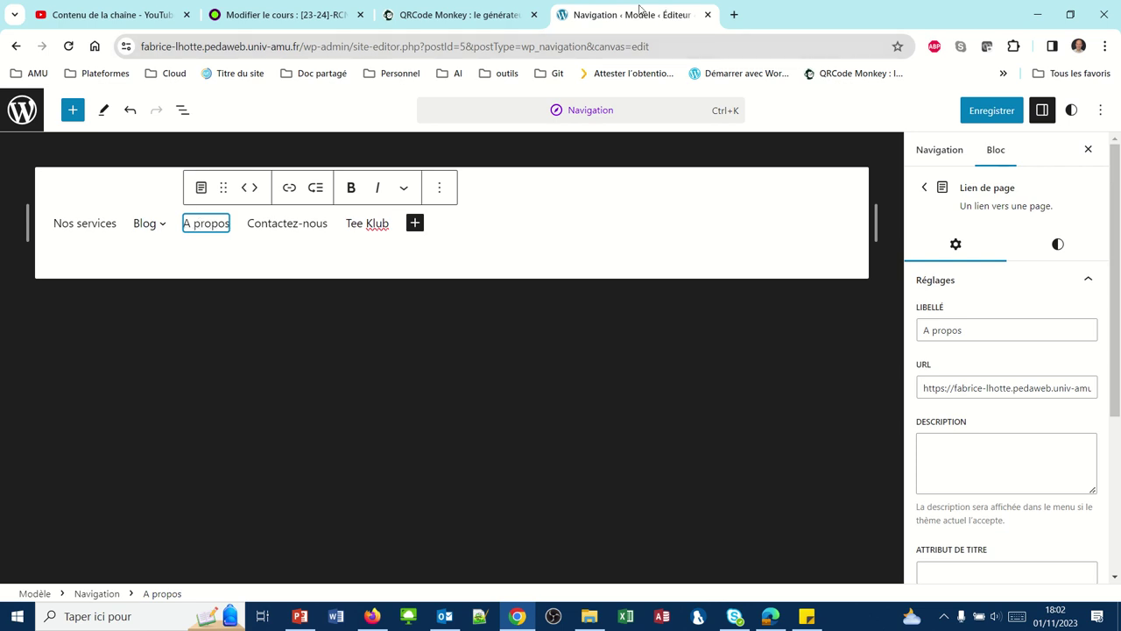
{"action": "mouse_move", "coordinate": [740, 5]}
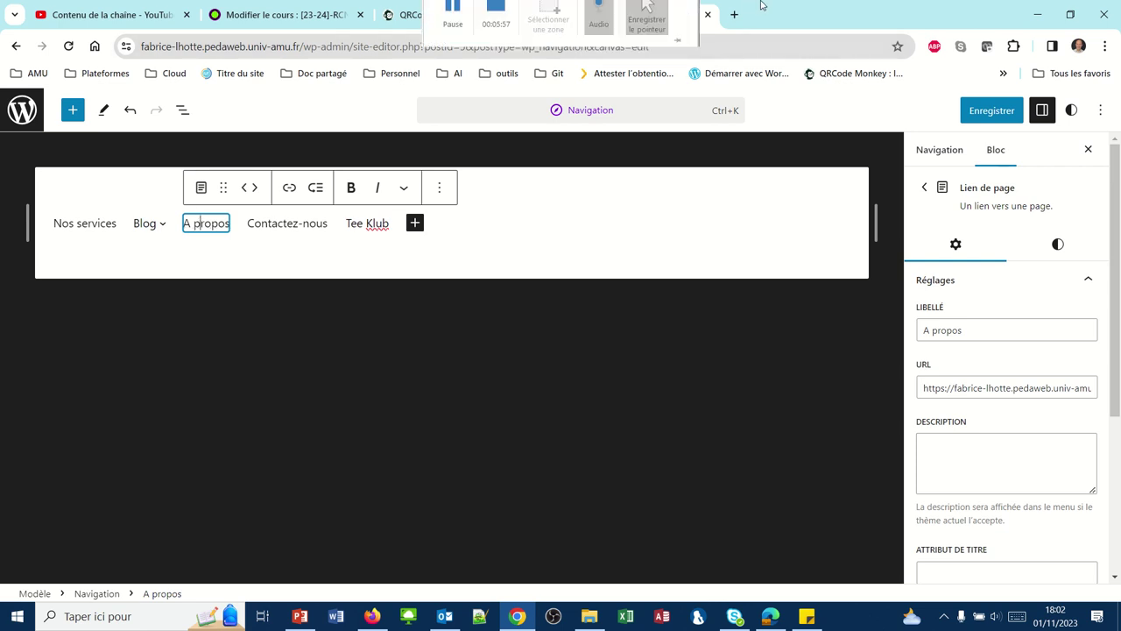
{"action": "left_click", "coordinate": [972, 116]}
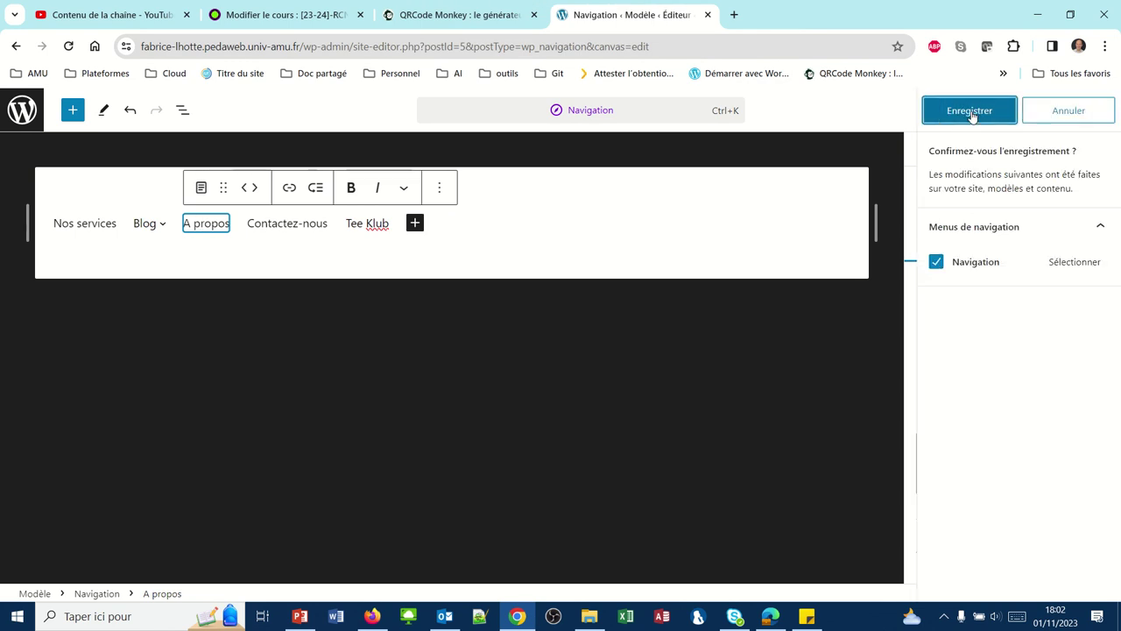
{"action": "left_click", "coordinate": [970, 111]}
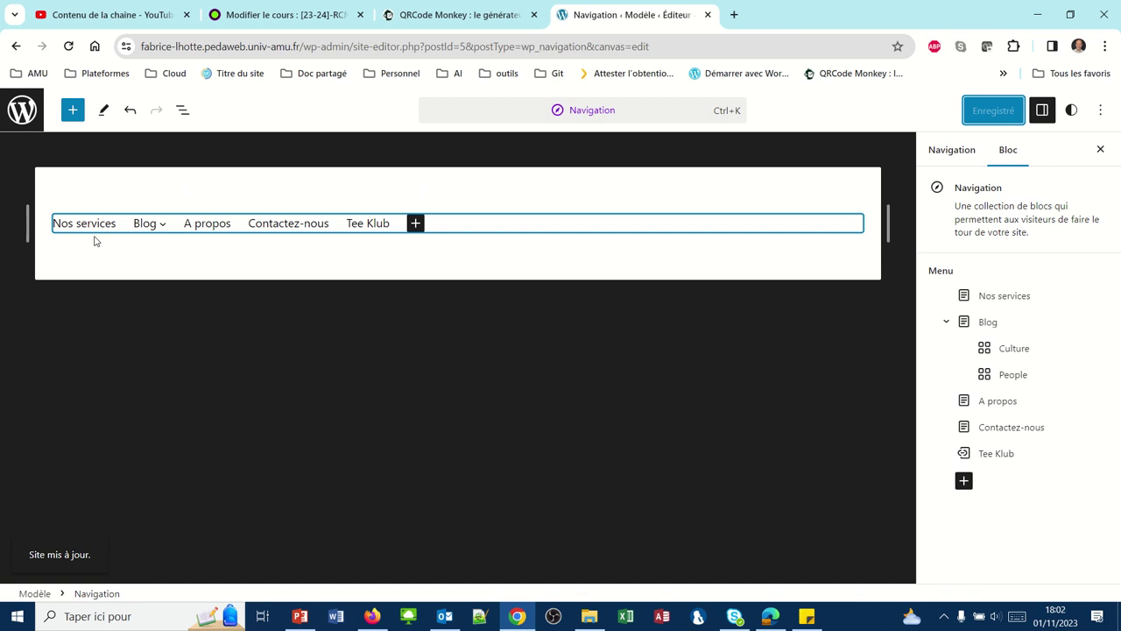
{"action": "mouse_move", "coordinate": [156, 225]}
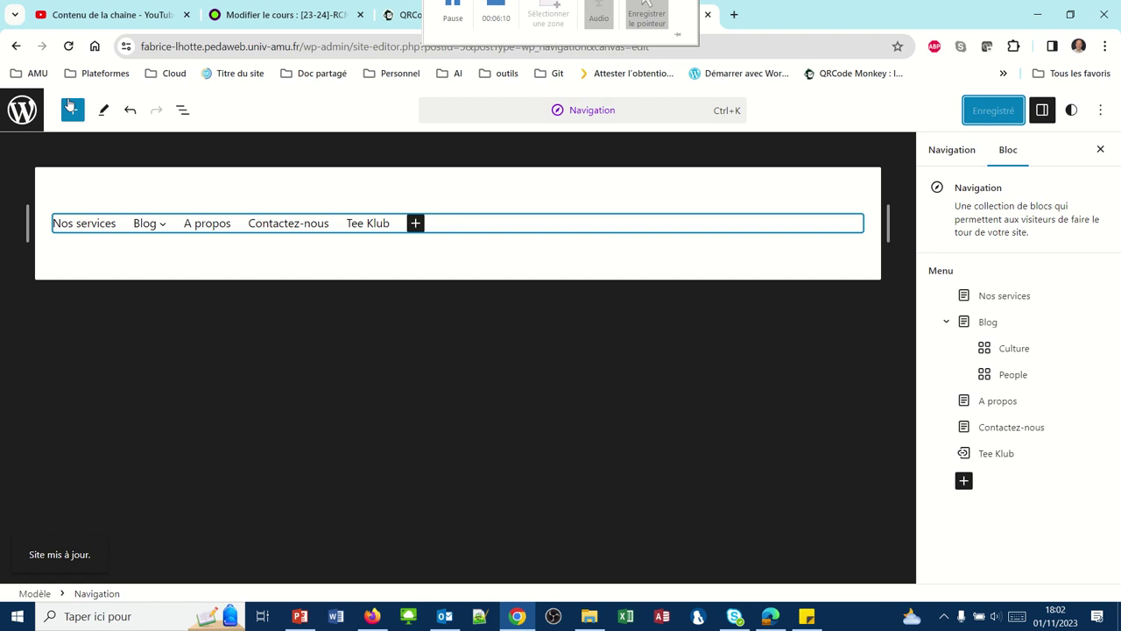
Switch to Firefox, reload the public site to check its updated menu, and open the "Blog" page.
{"action": "left_click", "coordinate": [377, 618]}
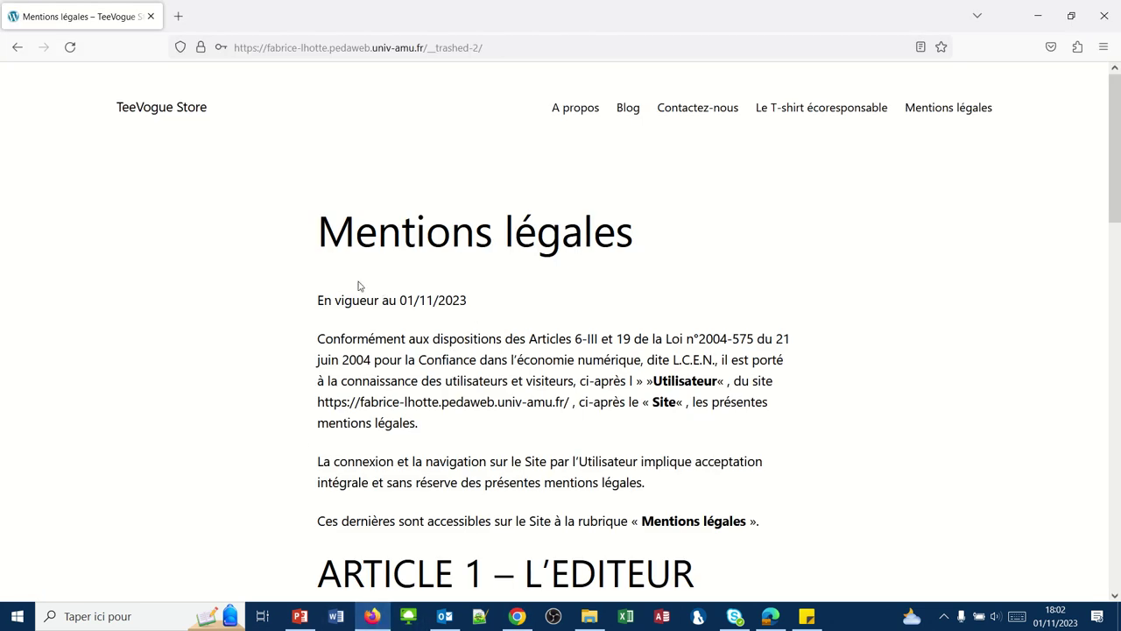
{"action": "left_click", "coordinate": [67, 50]}
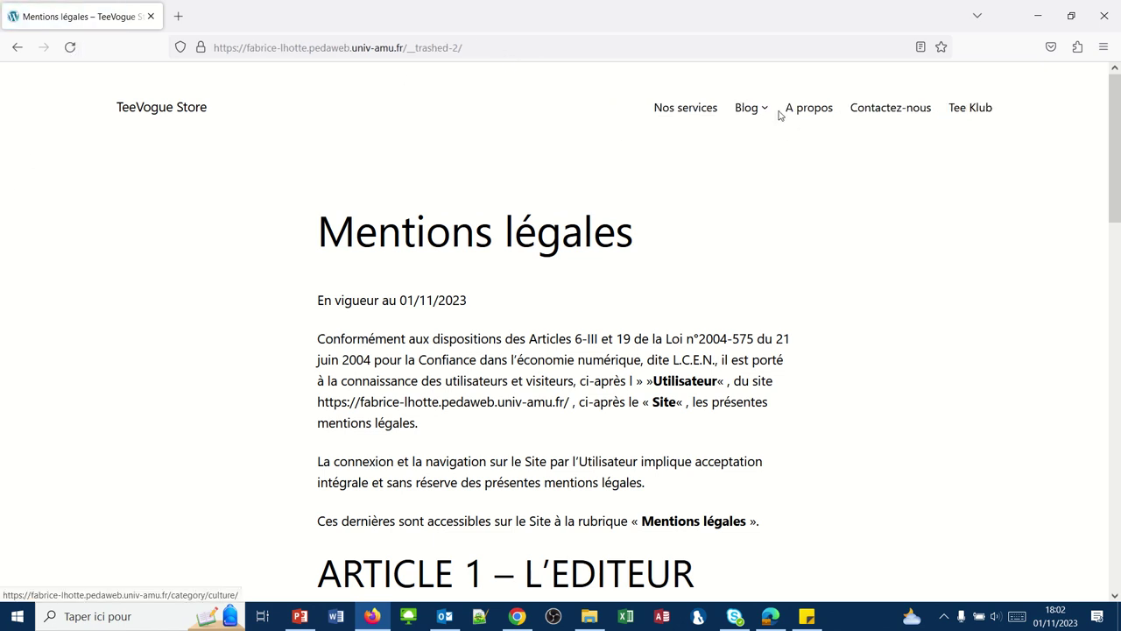
{"action": "mouse_move", "coordinate": [764, 113]}
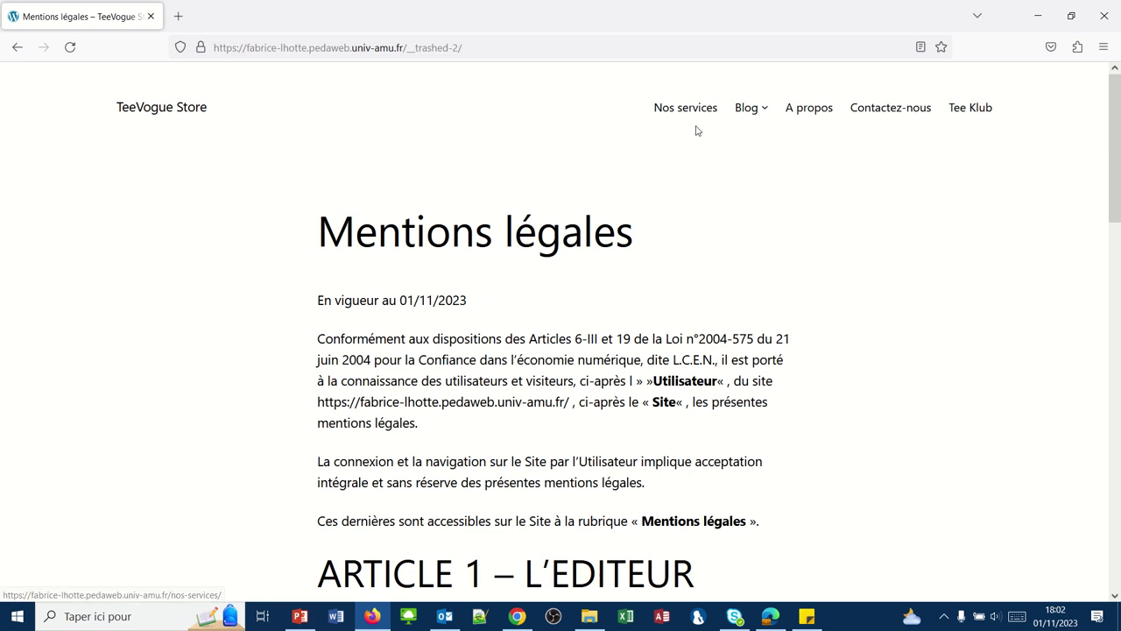
{"action": "left_click", "coordinate": [745, 109]}
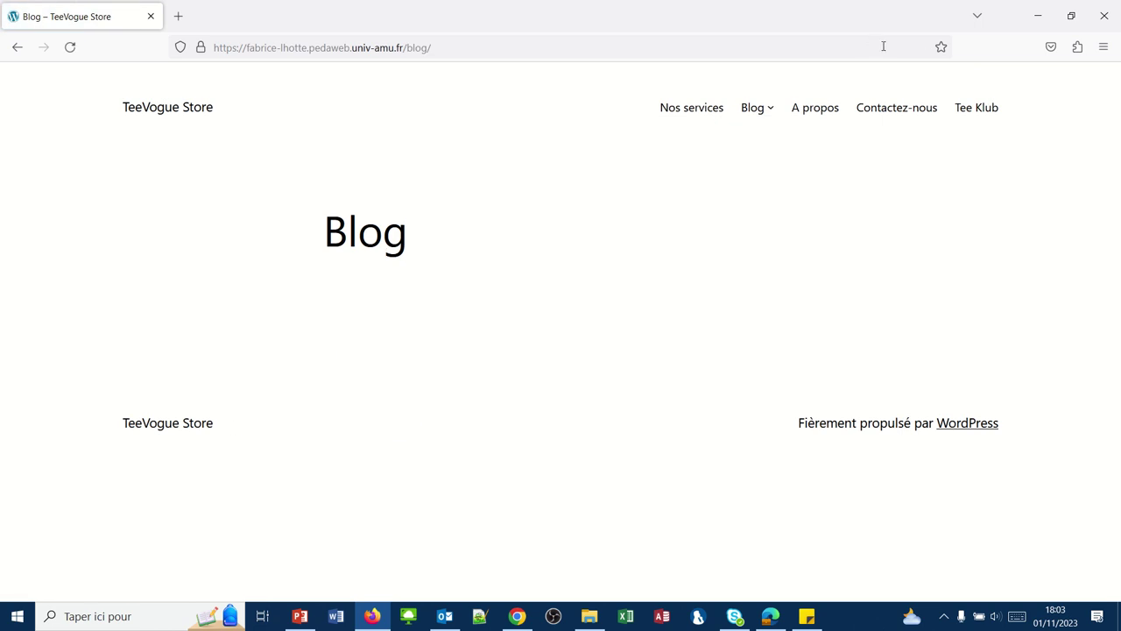
Open the "Culture" category from the "Blog" submenu and look through its articles.
{"action": "mouse_move", "coordinate": [754, 111]}
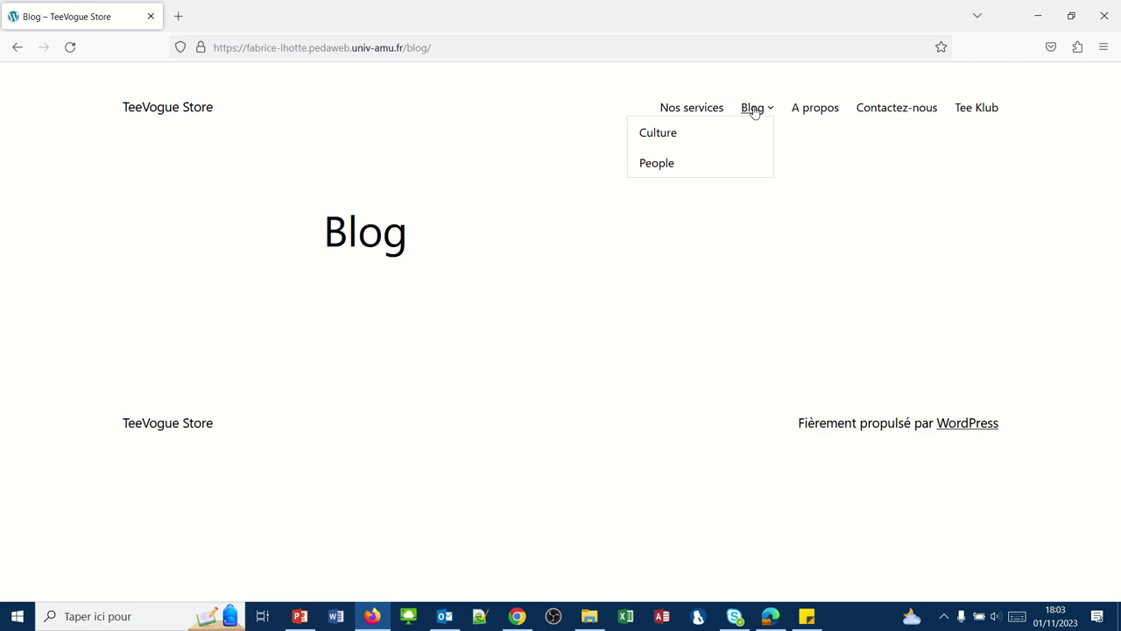
{"action": "left_click", "coordinate": [703, 143]}
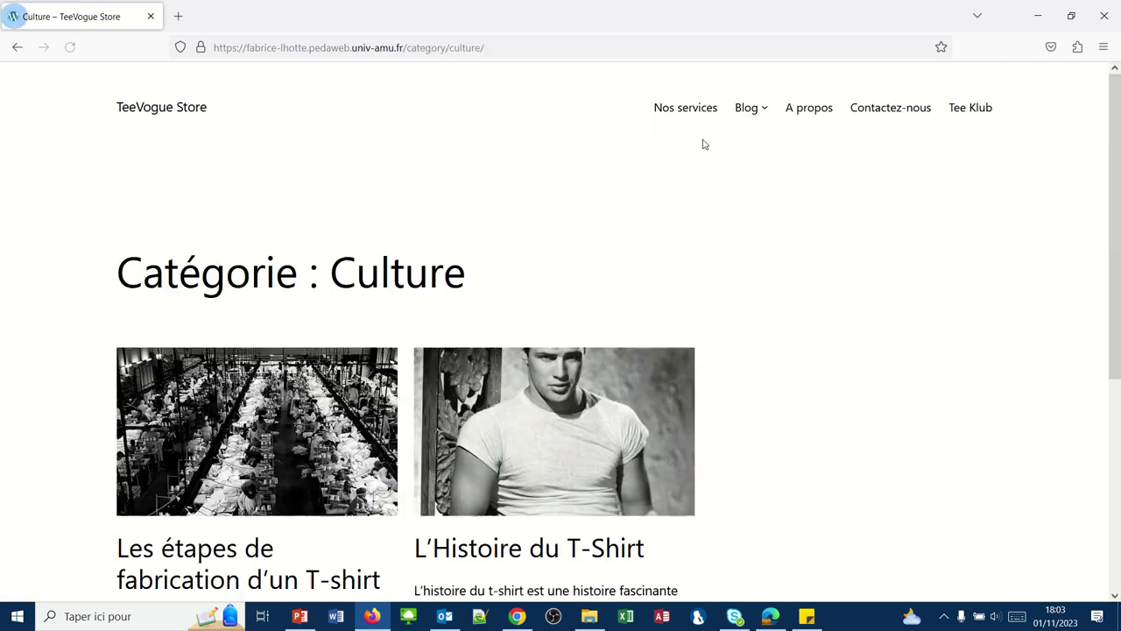
{"action": "scroll", "coordinate": [704, 143], "scroll_direction": "down", "scroll_amount": 3}
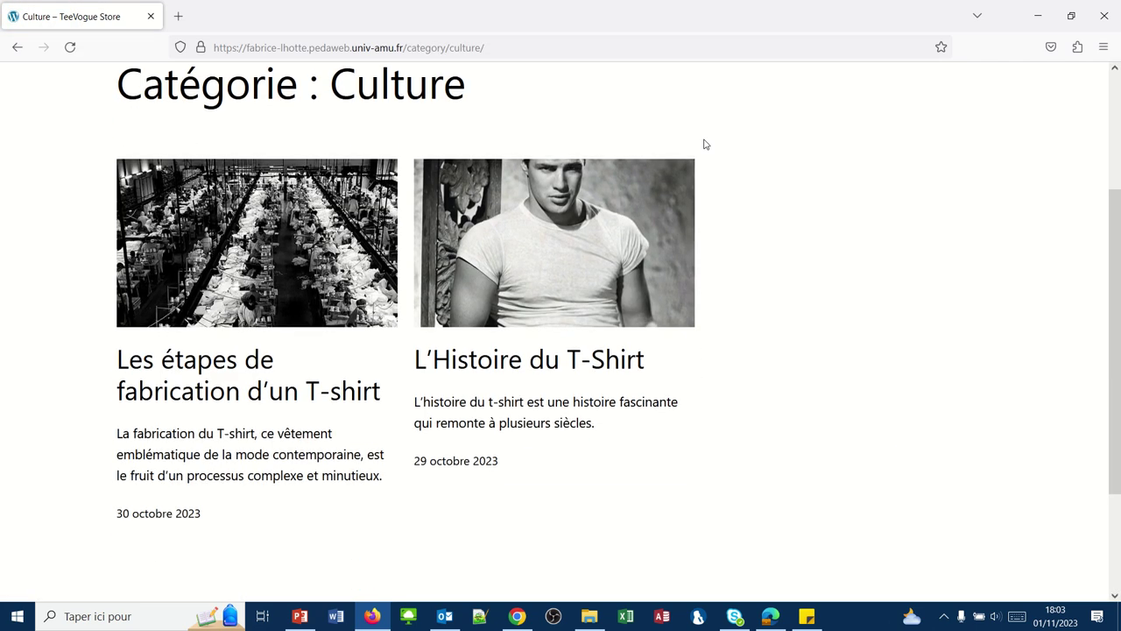
{"action": "scroll", "coordinate": [715, 190], "scroll_direction": "up", "scroll_amount": 2}
{"action": "scroll", "coordinate": [716, 191], "scroll_direction": "up", "scroll_amount": 1}
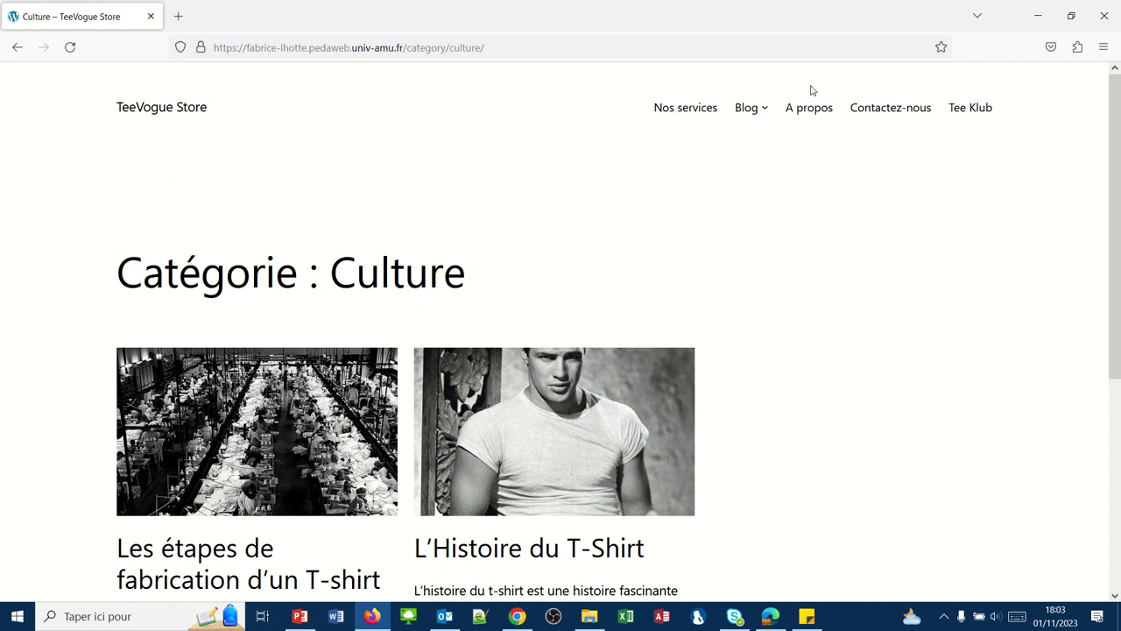
Open the "People" category from the "Blog" submenu and look through its articles.
{"action": "mouse_move", "coordinate": [749, 111]}
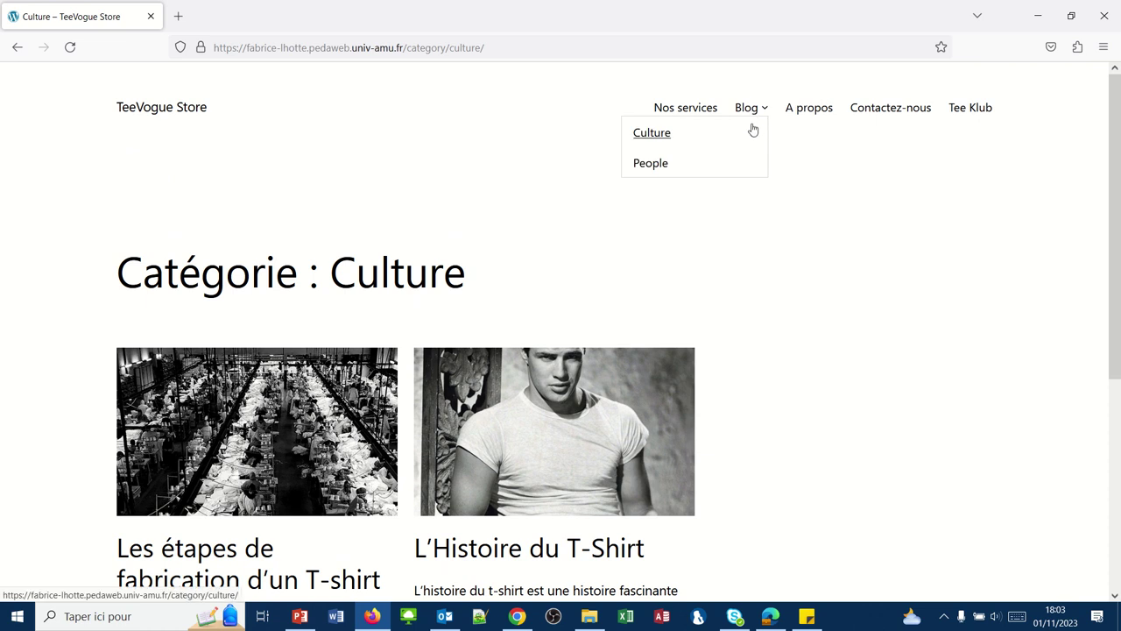
{"action": "left_click", "coordinate": [653, 170]}
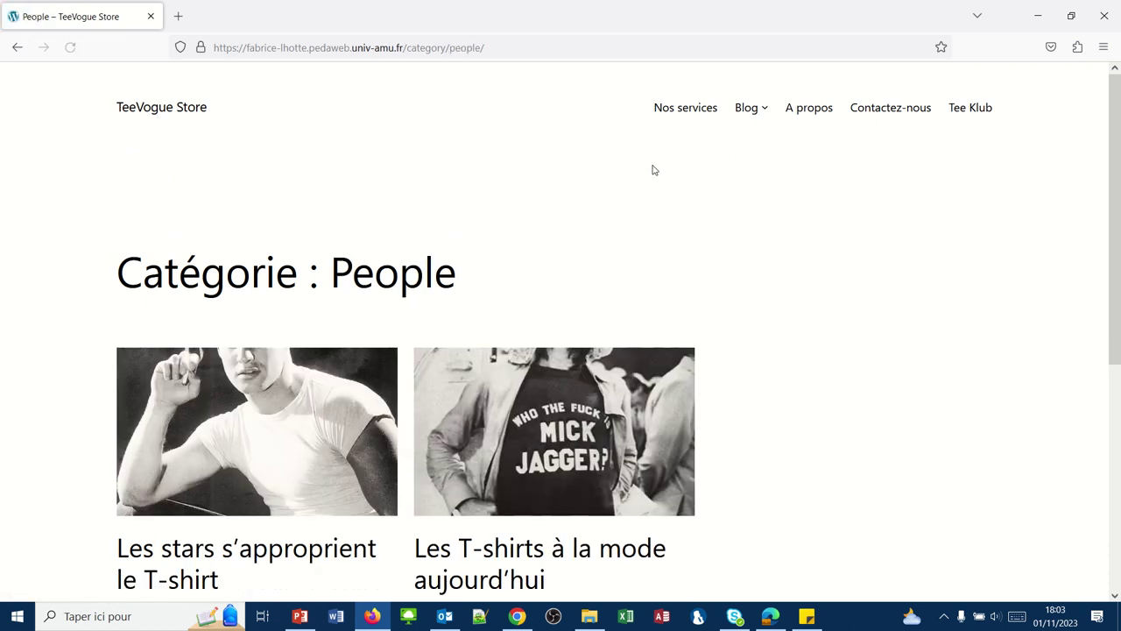
{"action": "scroll", "coordinate": [652, 170], "scroll_direction": "down", "scroll_amount": 4}
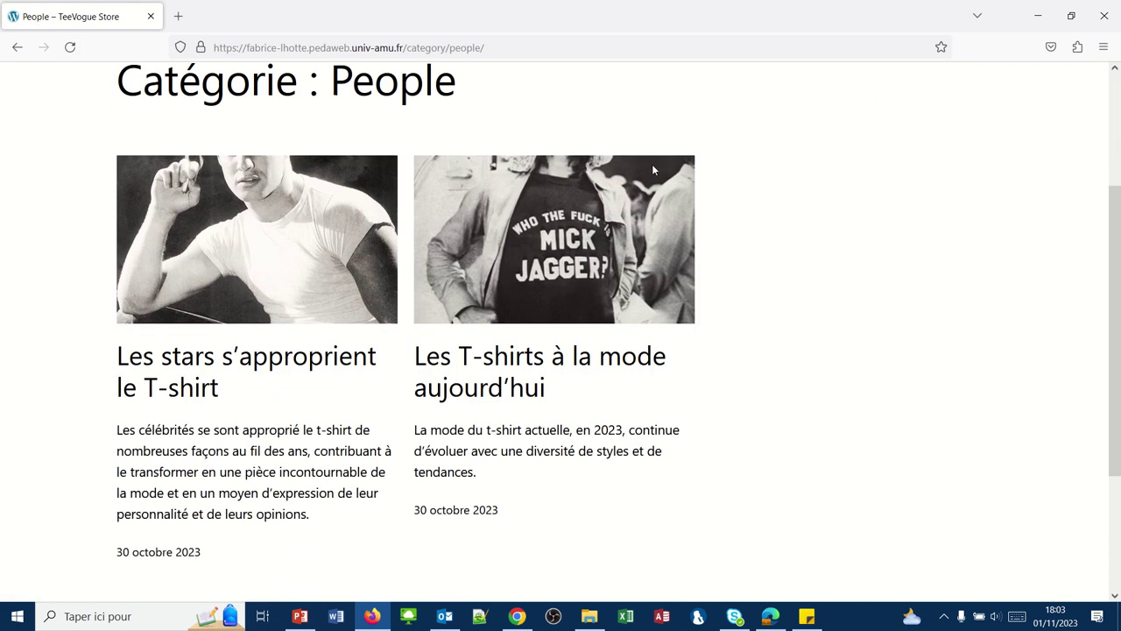
{"action": "scroll", "coordinate": [652, 169], "scroll_direction": "up", "scroll_amount": 4}
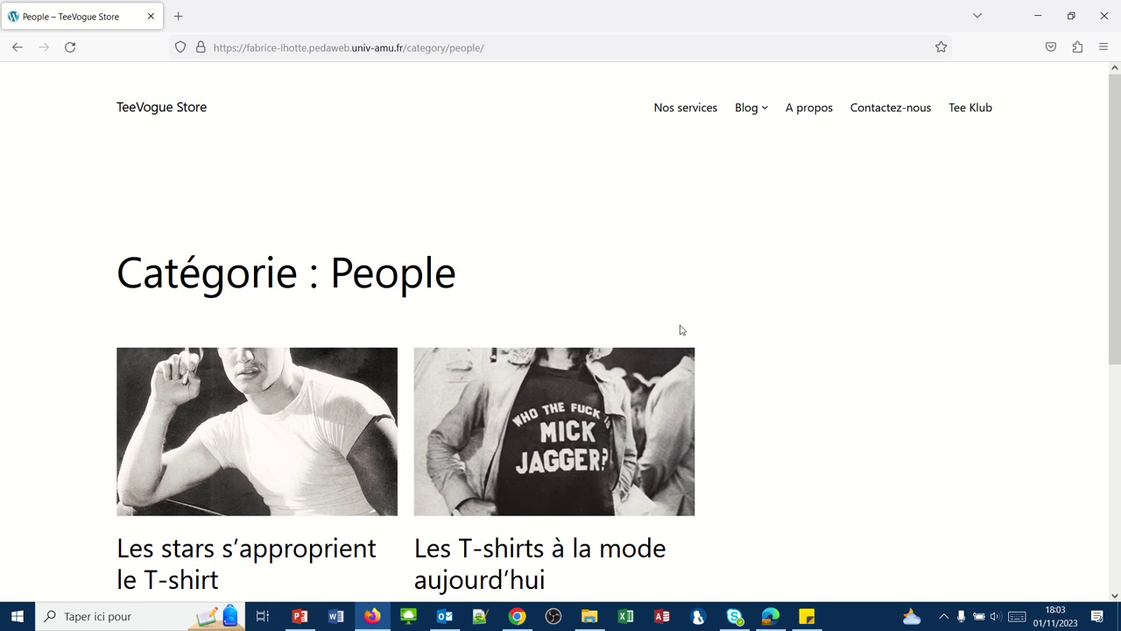
Switch back to Chrome and leave the navigation editor for the WordPress dashboard.
{"action": "left_click", "coordinate": [383, 617]}
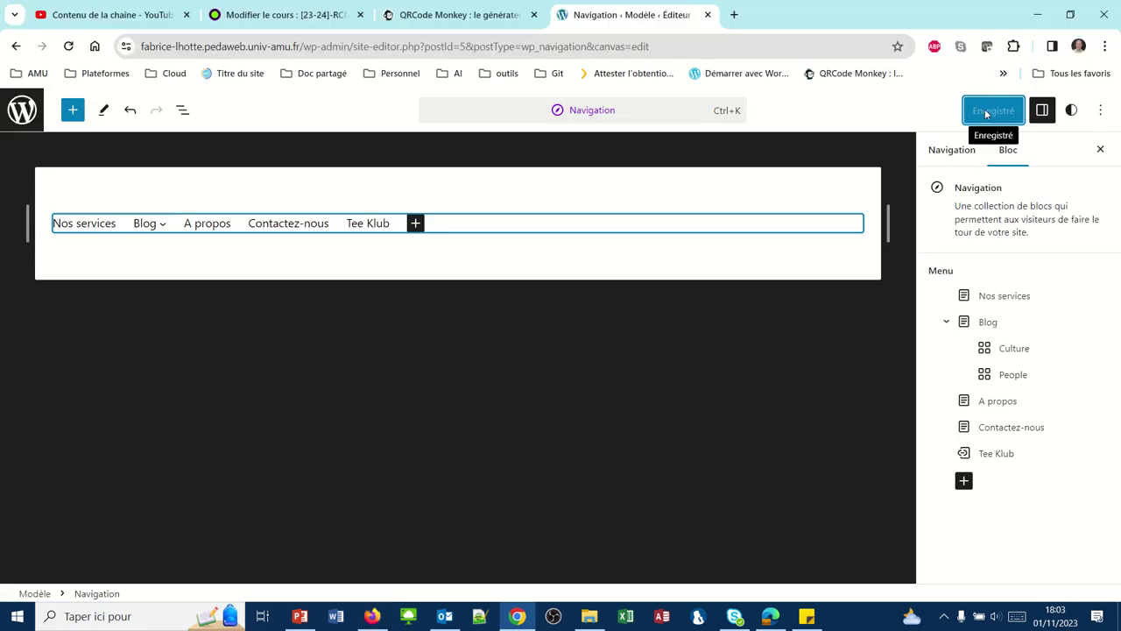
{"action": "left_click", "coordinate": [22, 114]}
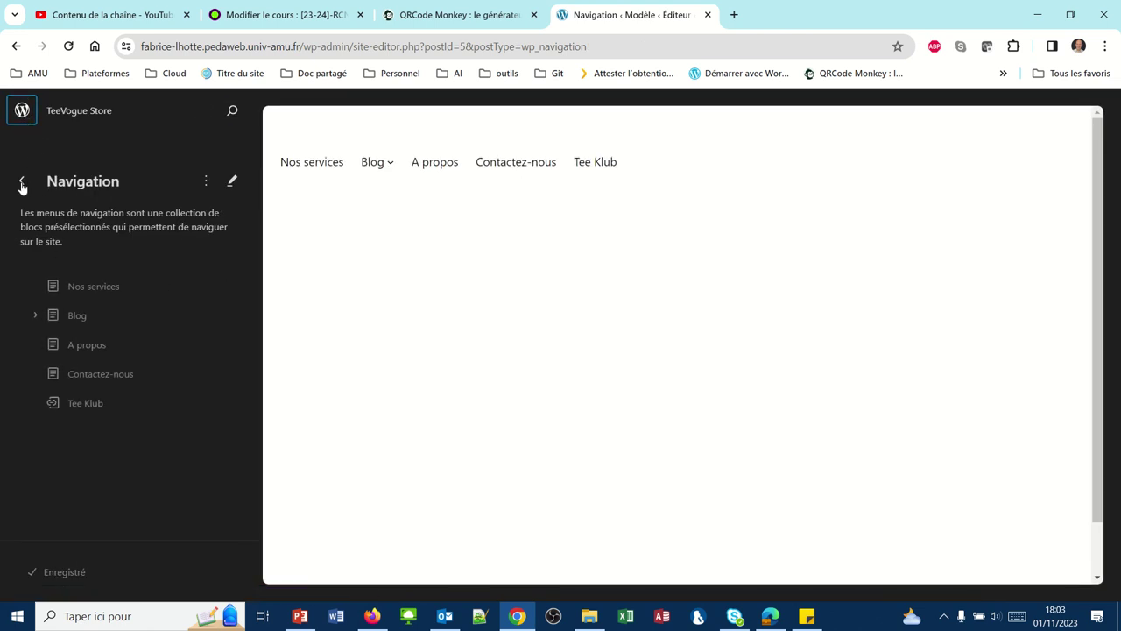
{"action": "left_click", "coordinate": [21, 180]}
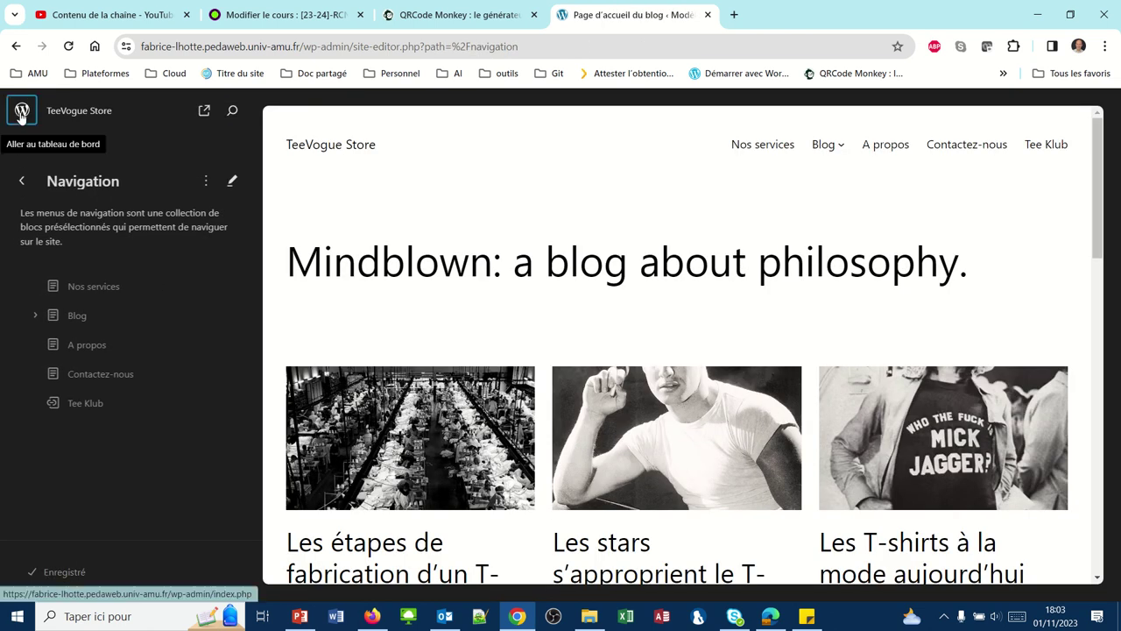
{"action": "left_click", "coordinate": [19, 112]}
{"action": "mouse_move", "coordinate": [113, 379]}
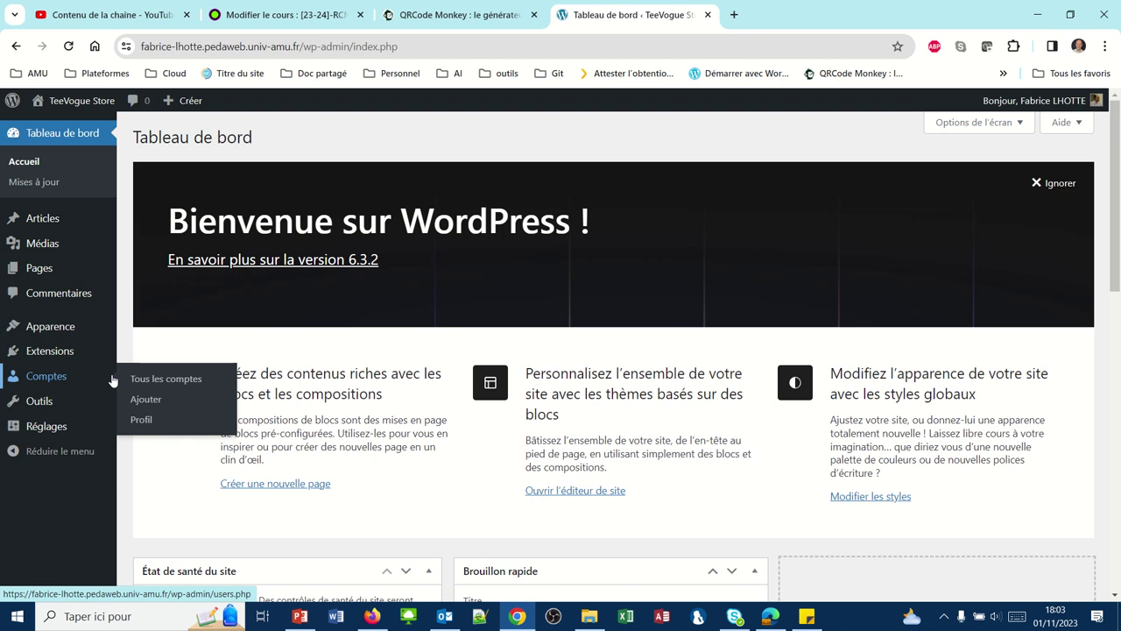
Switch to Firefox and open the TeeVogue Store home page.
{"action": "left_click", "coordinate": [372, 616]}
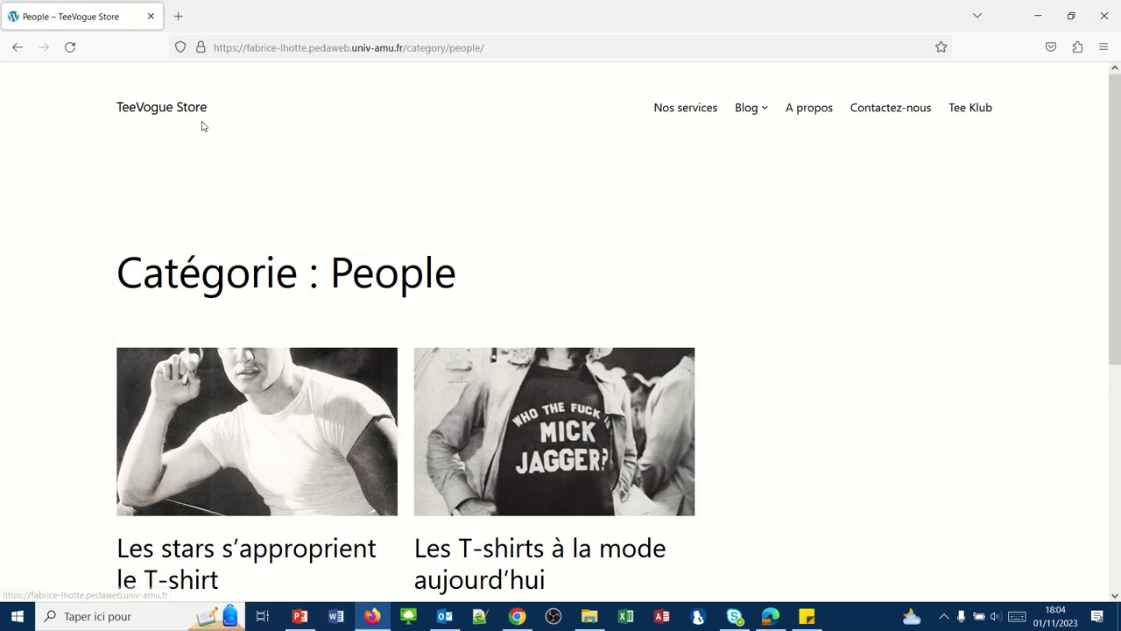
{"action": "left_click", "coordinate": [135, 116]}
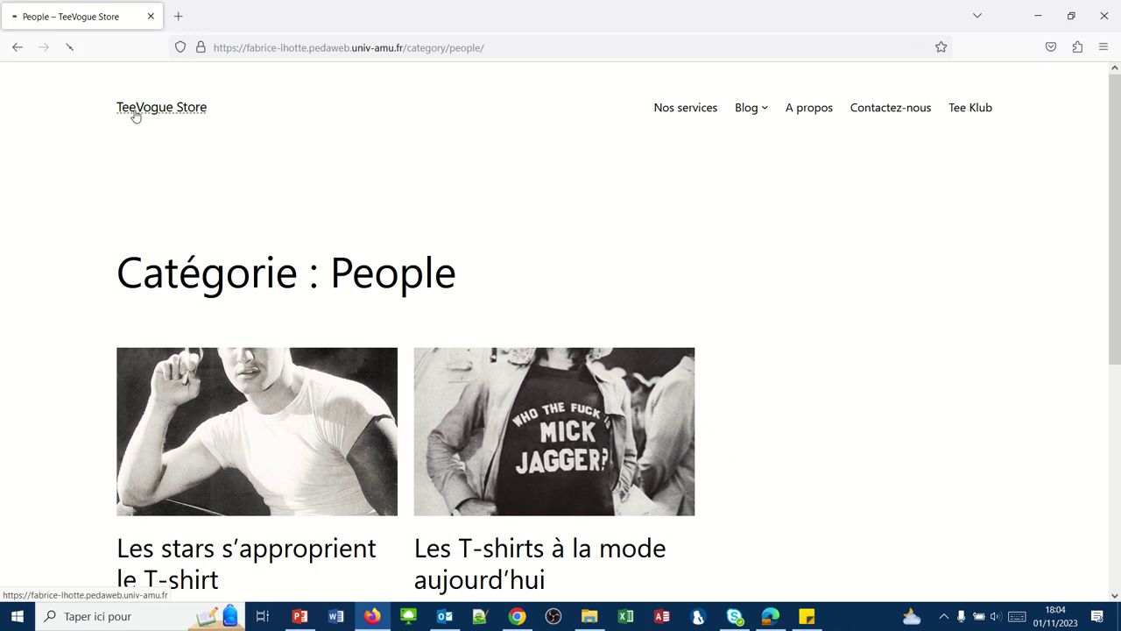